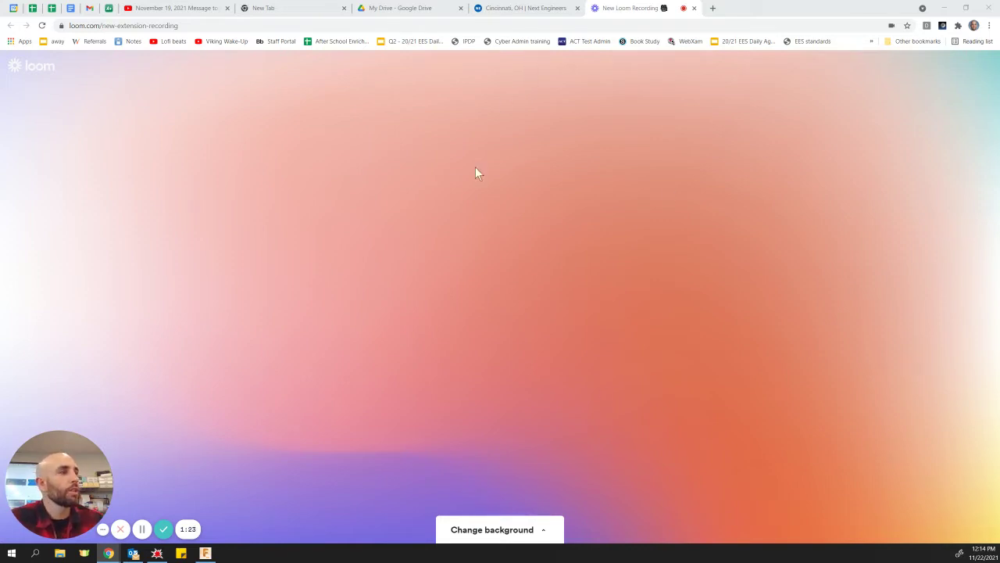
Switch to Fusion 360 and create a new-body box on the horizontal origin plane, 3 in by 3 in and about 2 in high, with a corner at the origin
{"action": "left_click", "coordinate": [205, 552]}
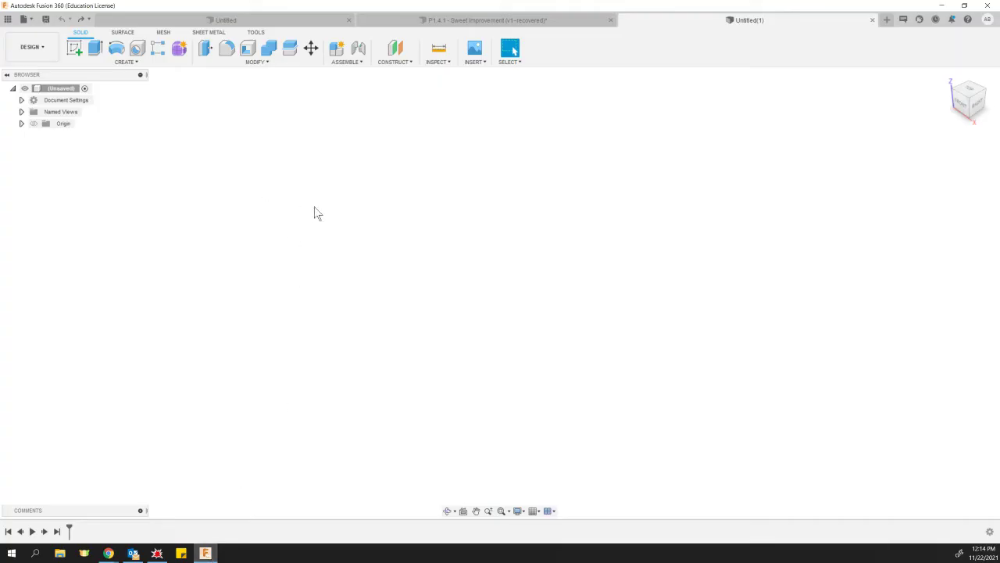
{"action": "left_click", "coordinate": [121, 62]}
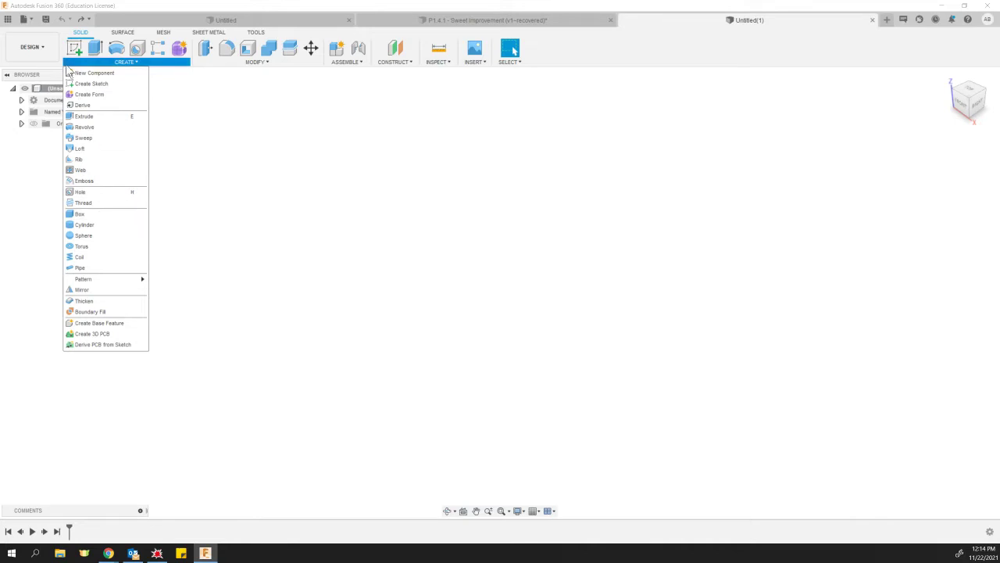
{"action": "left_click", "coordinate": [80, 215]}
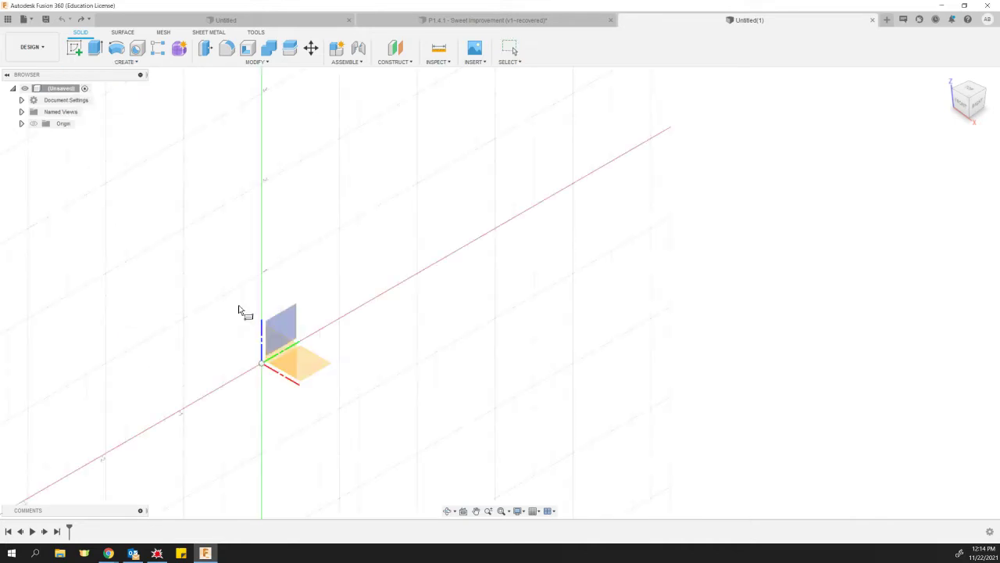
{"action": "left_click", "coordinate": [307, 363]}
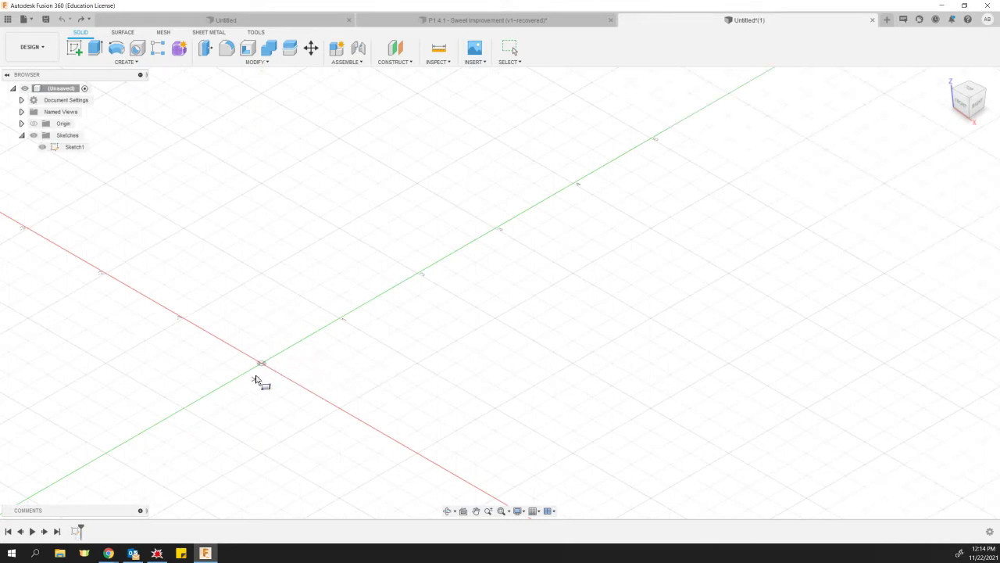
{"action": "left_click", "coordinate": [263, 366]}
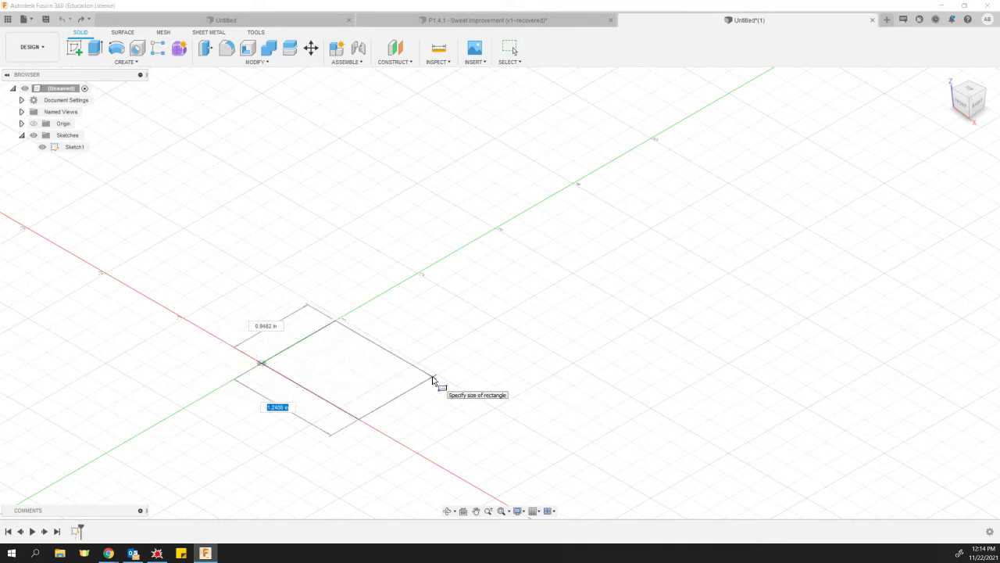
{"action": "type", "text": "3"}
{"action": "key", "text": "Tab"}
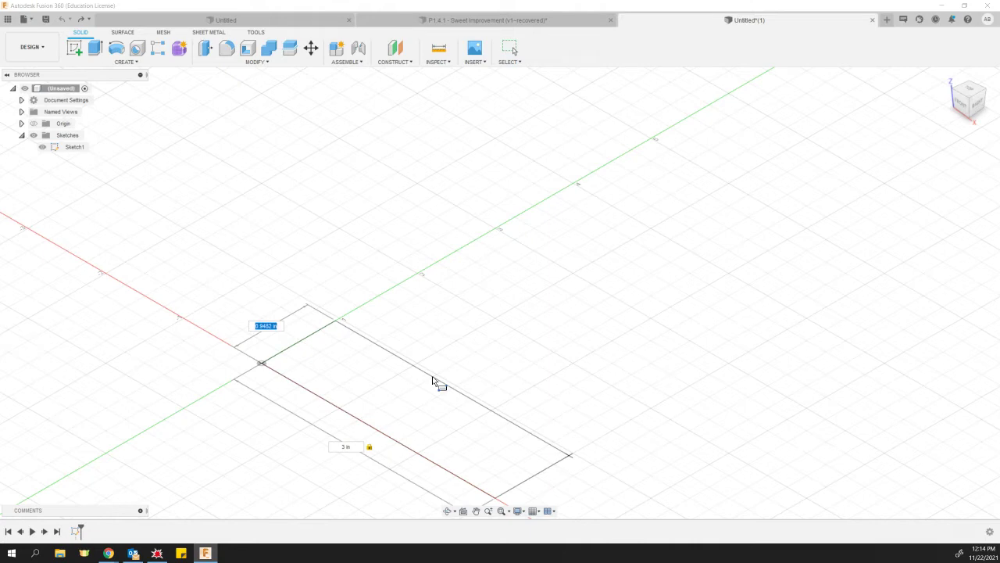
{"action": "type", "text": "3"}
{"action": "key", "text": "Tab"}
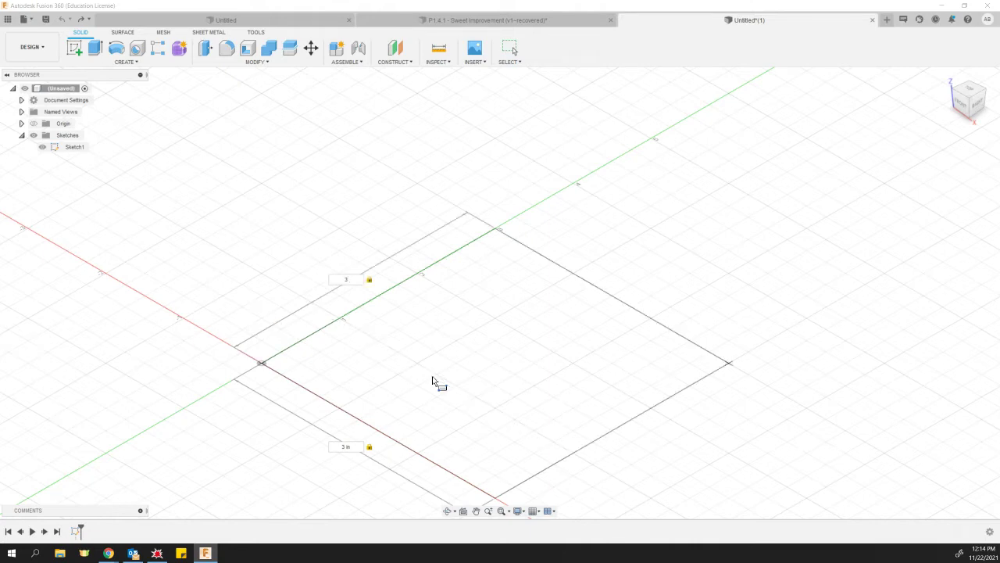
{"action": "key", "text": "Return"}
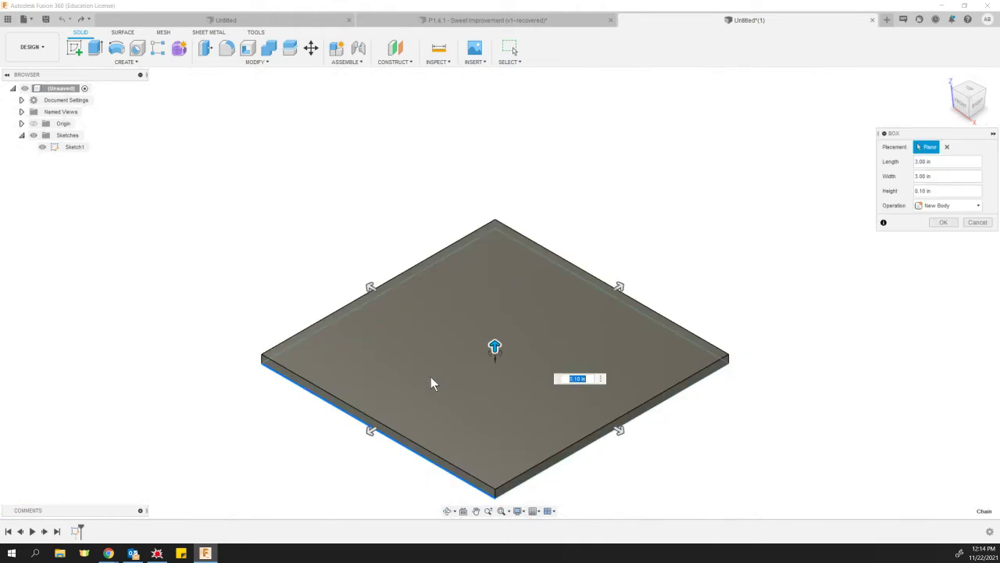
{"action": "left_click_drag", "start_coordinate": [495, 344], "coordinate": [494, 214]}
{"action": "key", "text": "Return"}
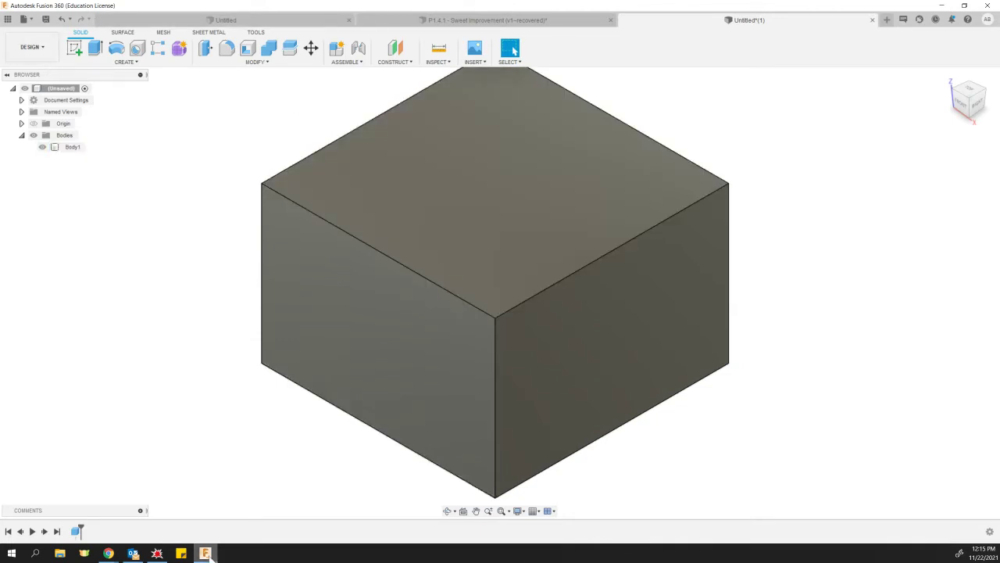
{"action": "mouse_move", "coordinate": [108, 553]}
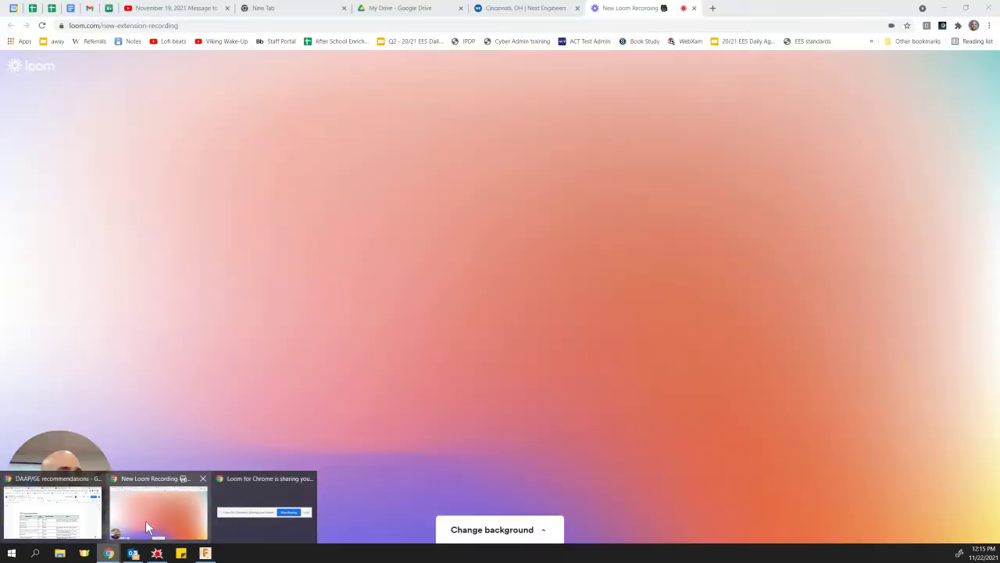
{"action": "left_click", "coordinate": [148, 529]}
{"action": "left_click", "coordinate": [141, 530]}
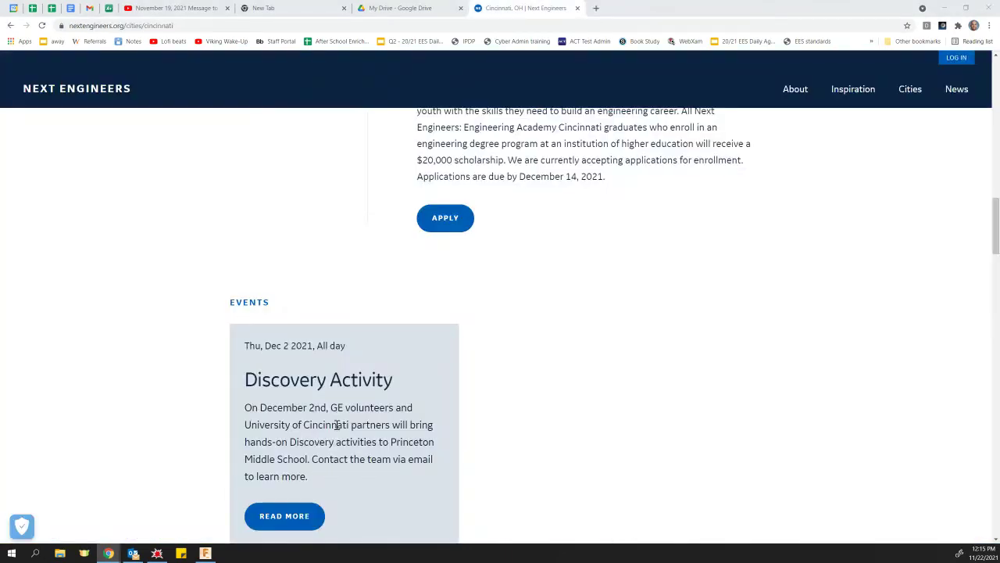
{"action": "left_click", "coordinate": [206, 553]}
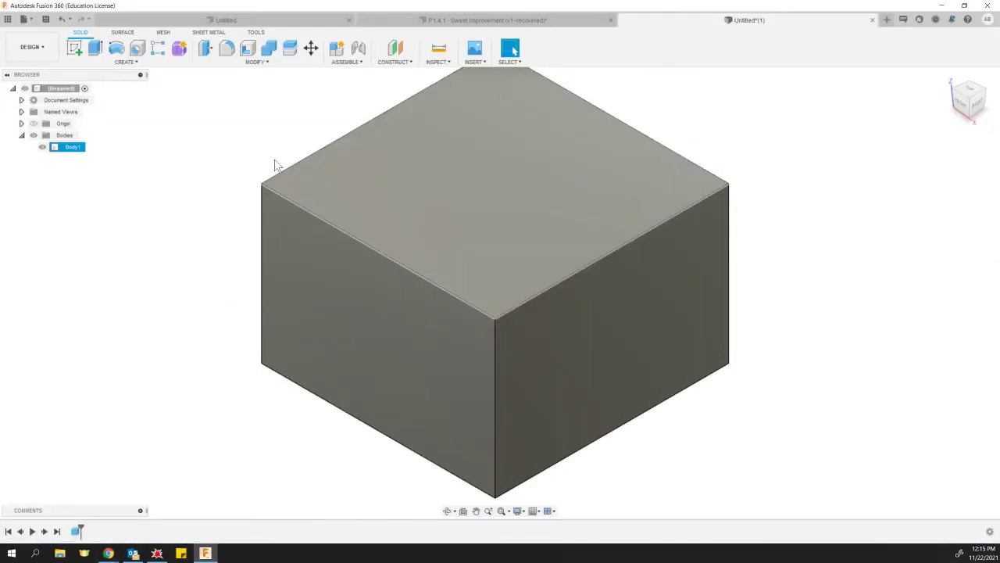
Create a construction plane offset -0.5 in from the top face of the box
{"action": "left_click", "coordinate": [273, 161]}
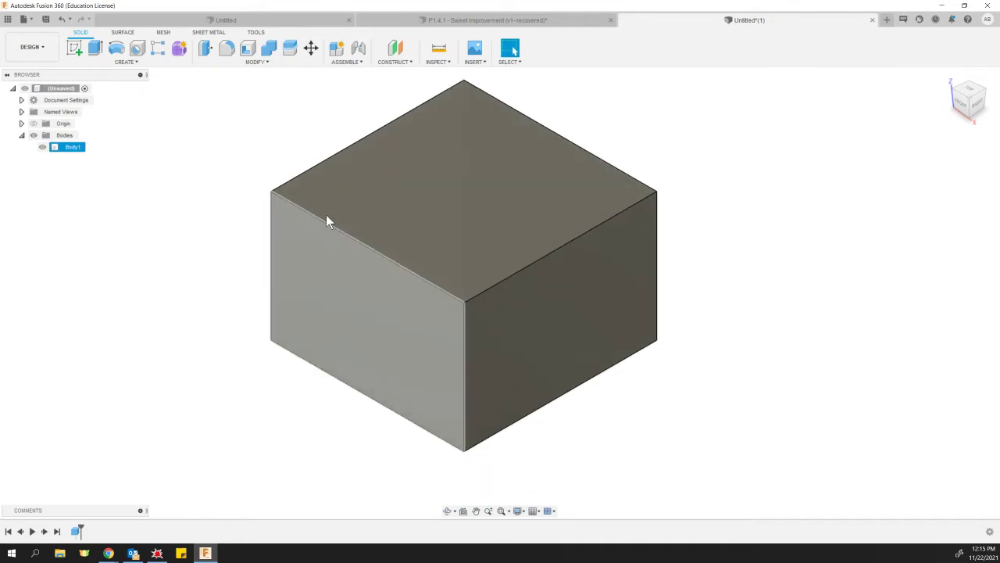
{"action": "scroll", "coordinate": [326, 221], "scroll_direction": "down", "scroll_amount": 2}
{"action": "middle_click_drag", "start_coordinate": [561, 123], "coordinate": [525, 166]}
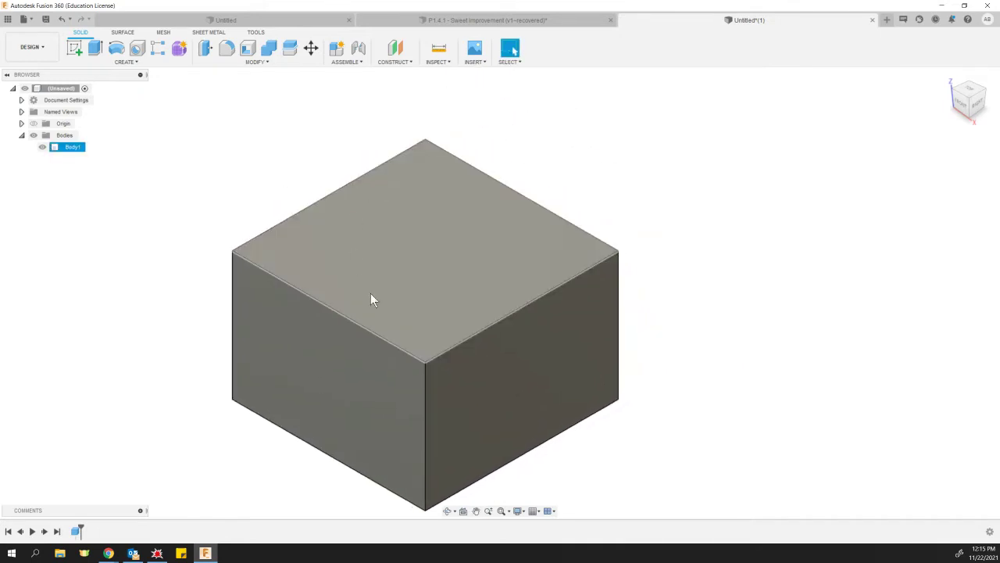
{"action": "left_click", "coordinate": [303, 272]}
{"action": "left_click", "coordinate": [65, 148]}
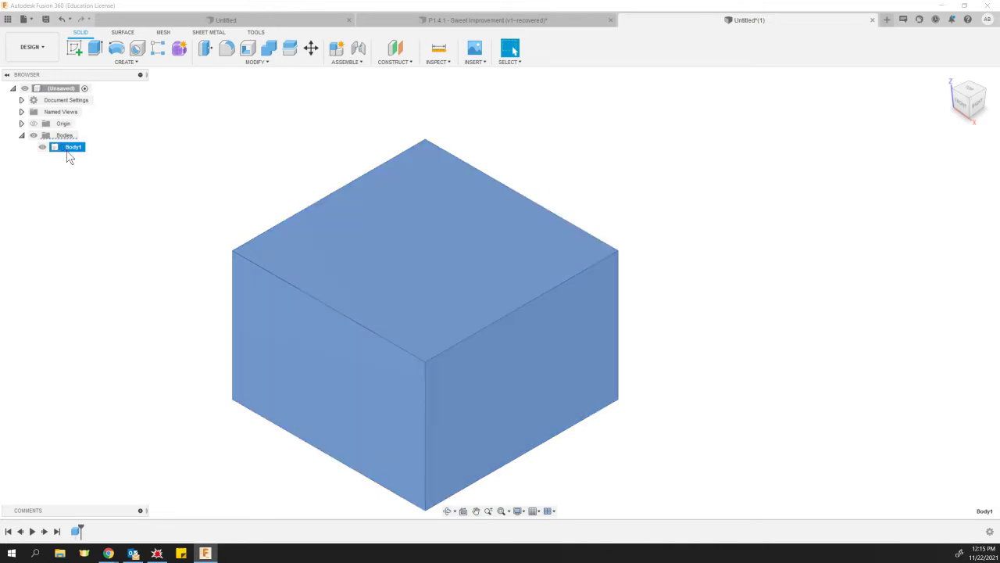
{"action": "left_click", "coordinate": [396, 50]}
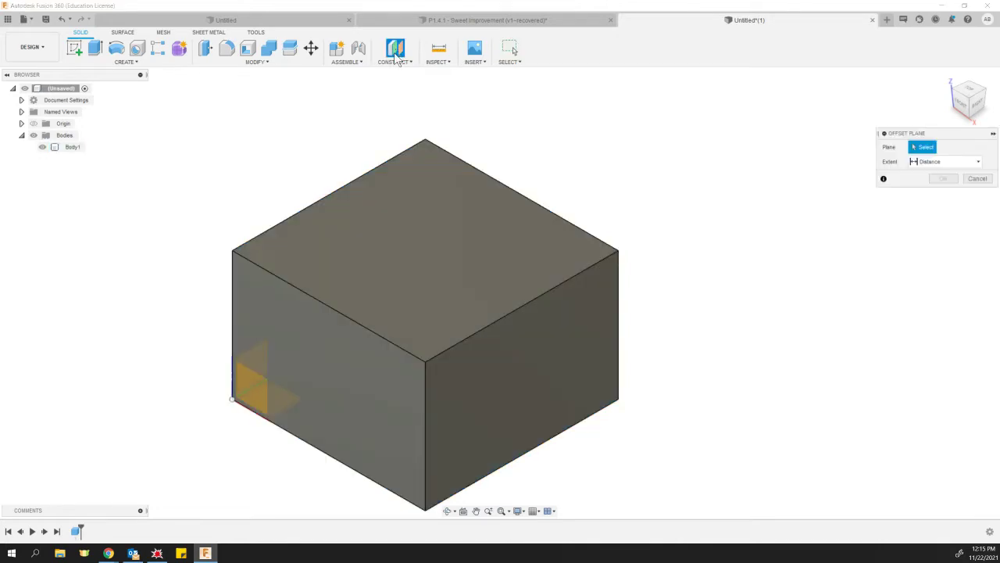
{"action": "left_click", "coordinate": [387, 233]}
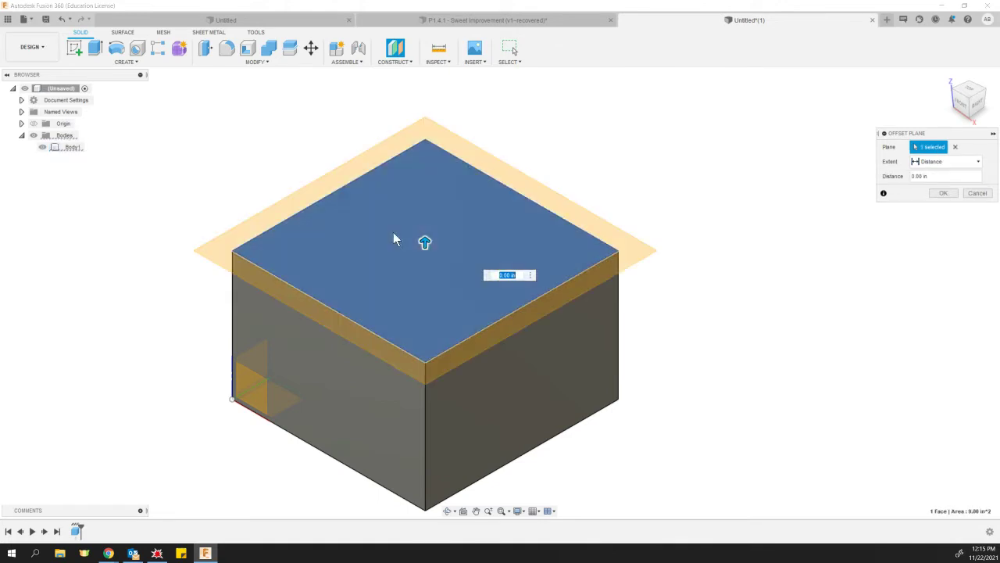
{"action": "left_click_drag", "start_coordinate": [425, 237], "coordinate": [429, 257]}
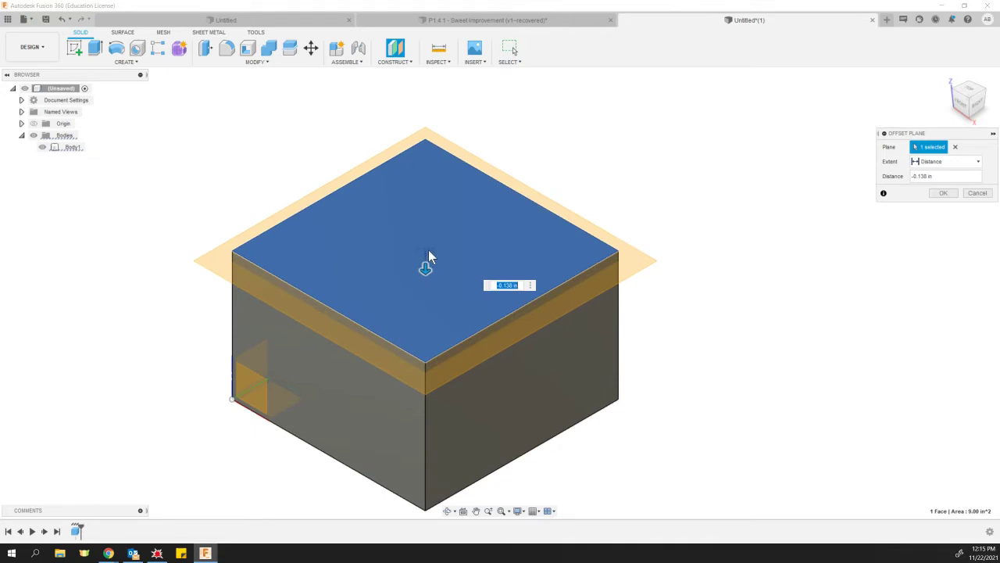
{"action": "type", "text": "-.5"}
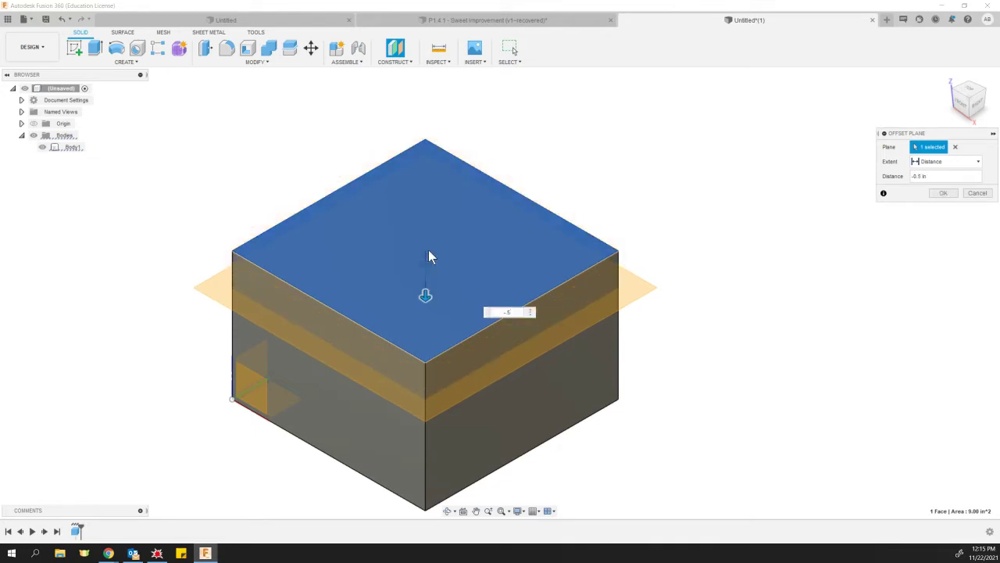
{"action": "key", "text": "Return"}
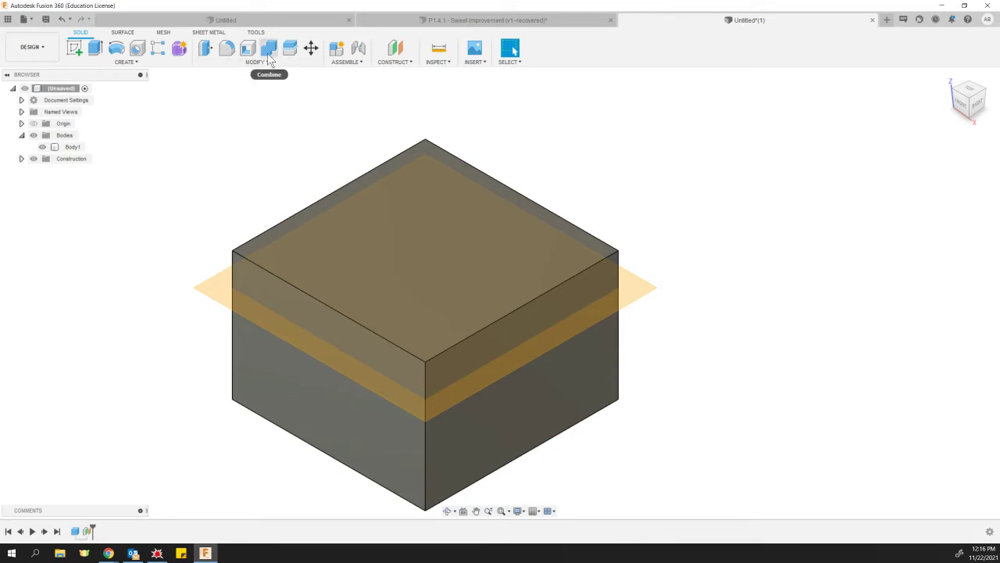
Split the box body using the offset construction plane as the splitting tool
{"action": "key", "text": "ctrl"}
{"action": "key", "text": "ctrl"}
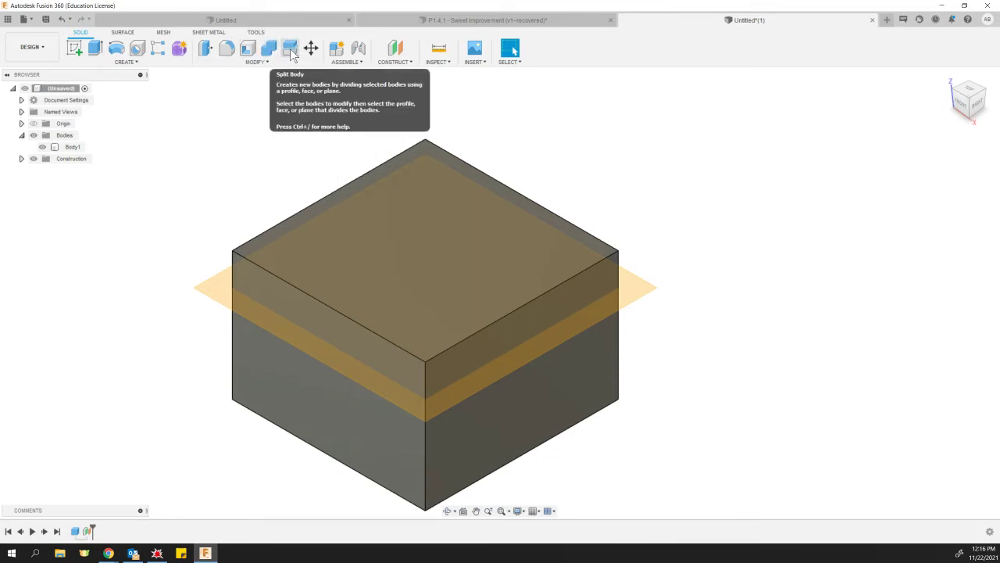
{"action": "left_click", "coordinate": [291, 50]}
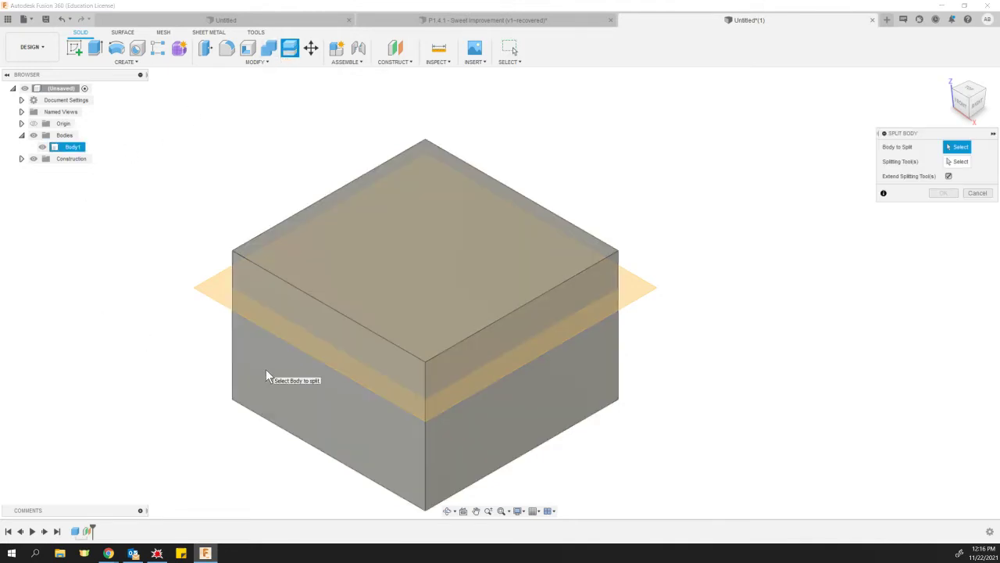
{"action": "left_click", "coordinate": [266, 371]}
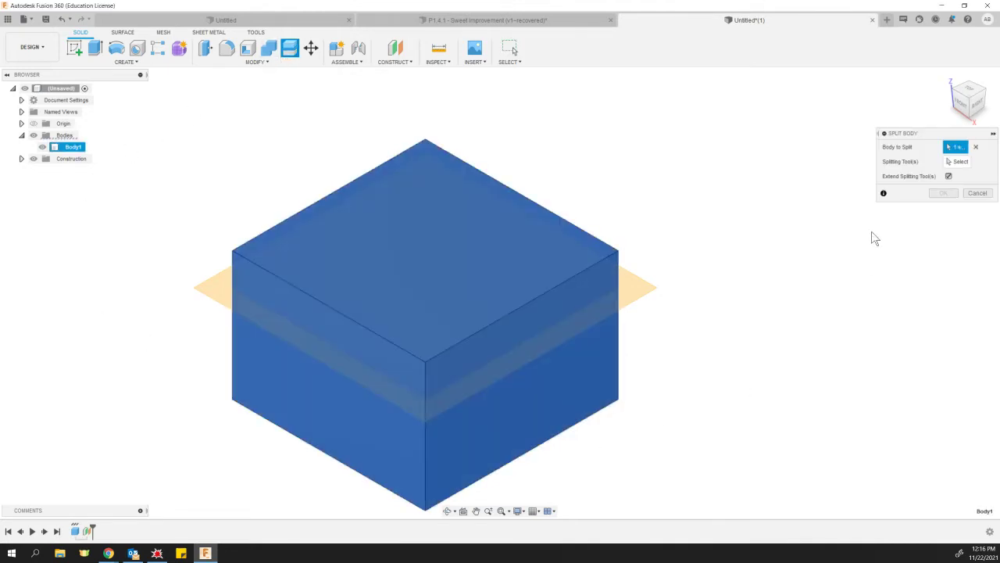
{"action": "left_click", "coordinate": [957, 161]}
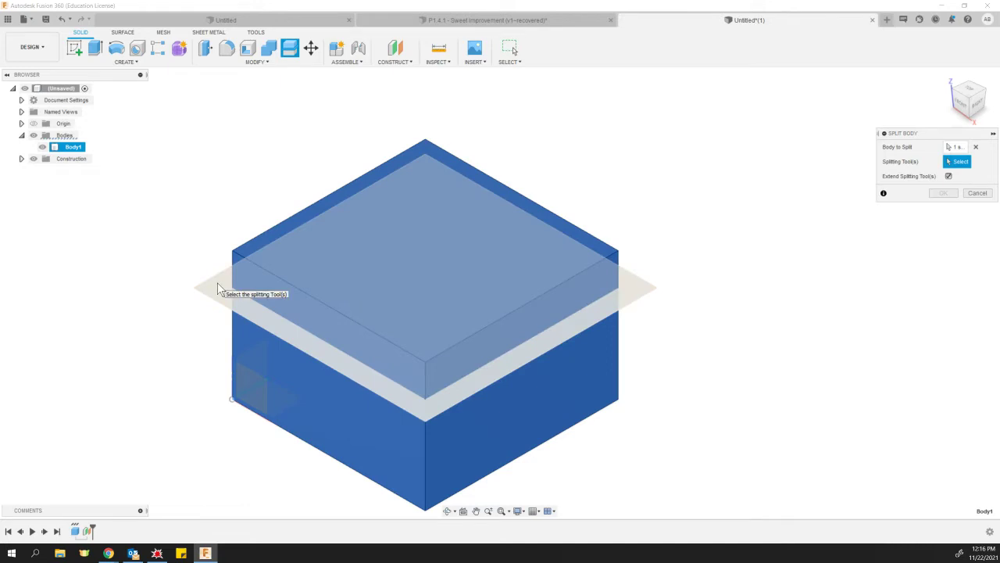
{"action": "left_click", "coordinate": [217, 283]}
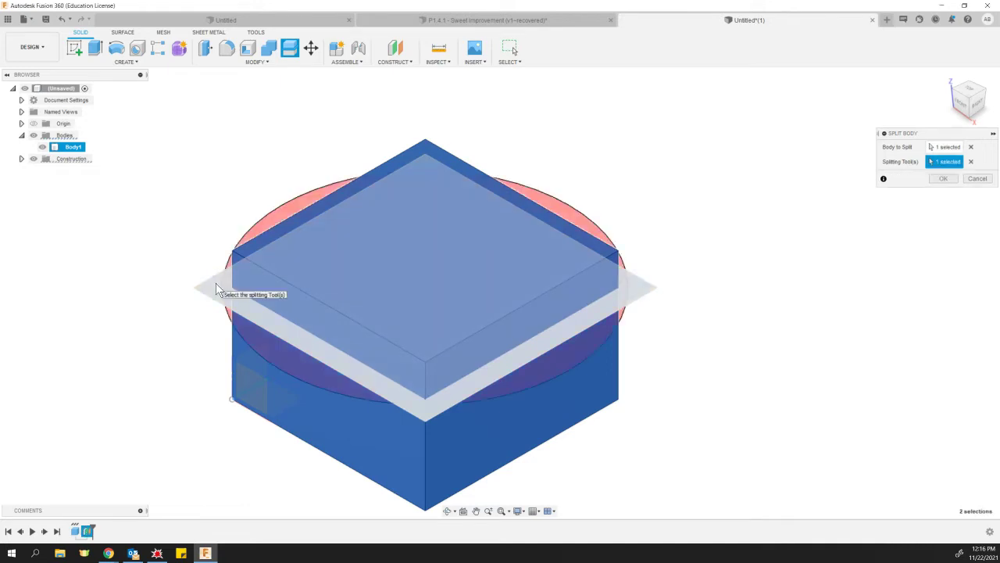
{"action": "left_click", "coordinate": [948, 178]}
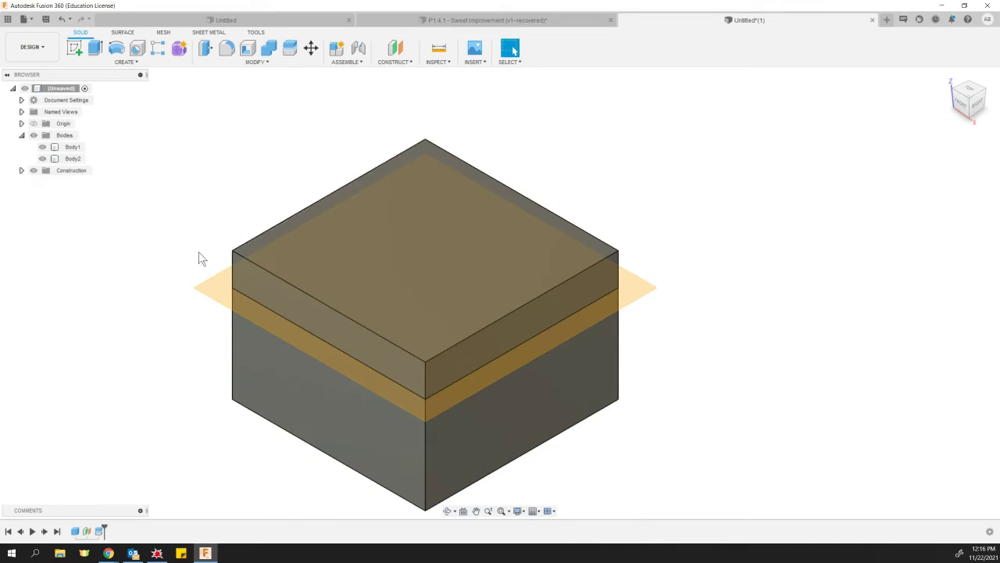
Hide the construction plane and the upper body of the split box
{"action": "left_click", "coordinate": [254, 379]}
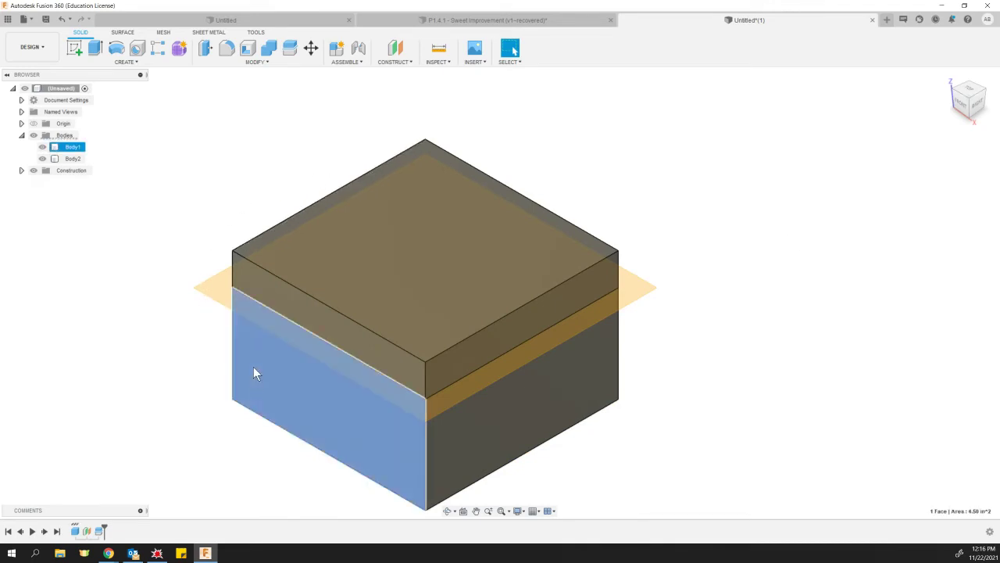
{"action": "double_click", "coordinate": [241, 254]}
{"action": "left_click", "coordinate": [162, 257]}
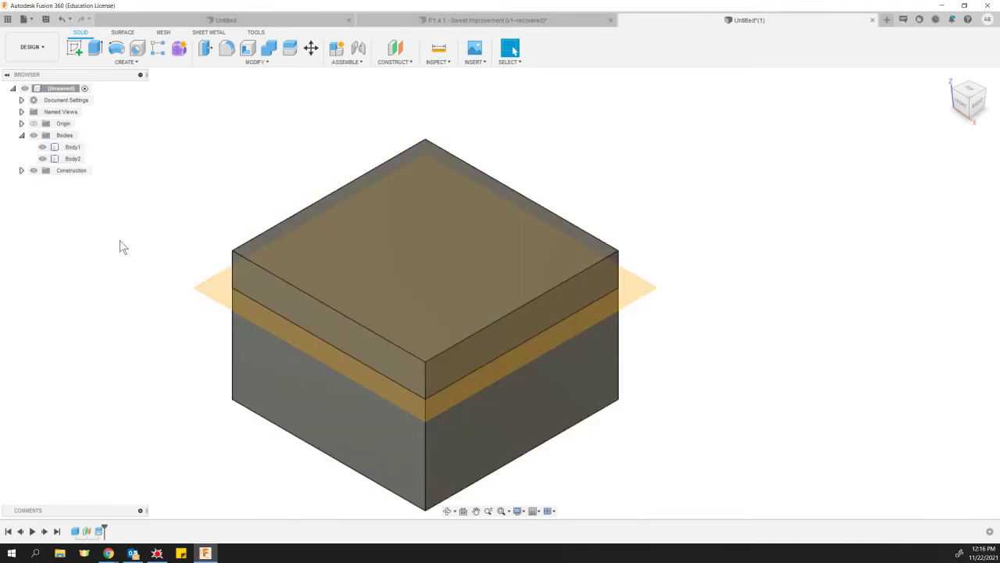
{"action": "left_click", "coordinate": [32, 170]}
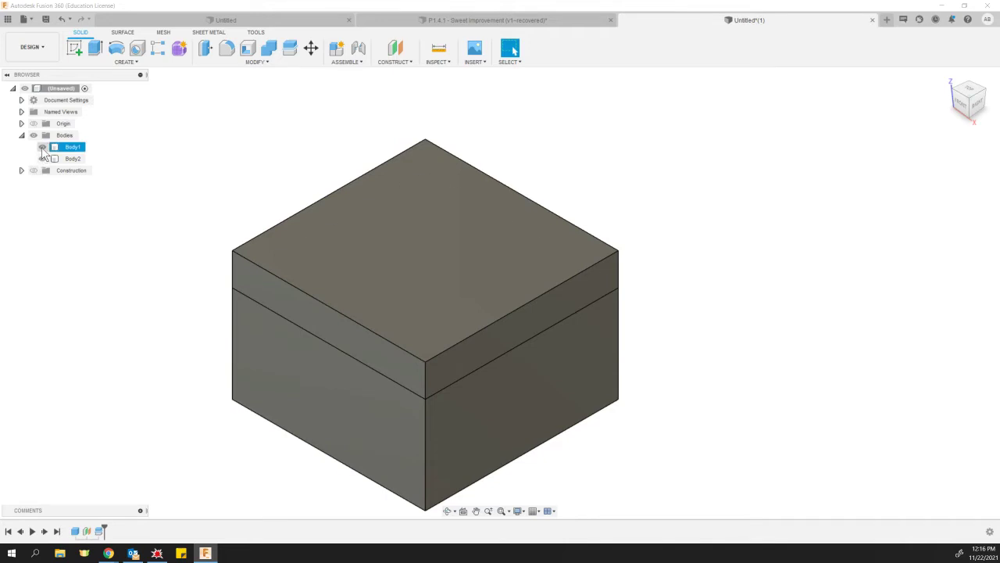
{"action": "left_click", "coordinate": [42, 159]}
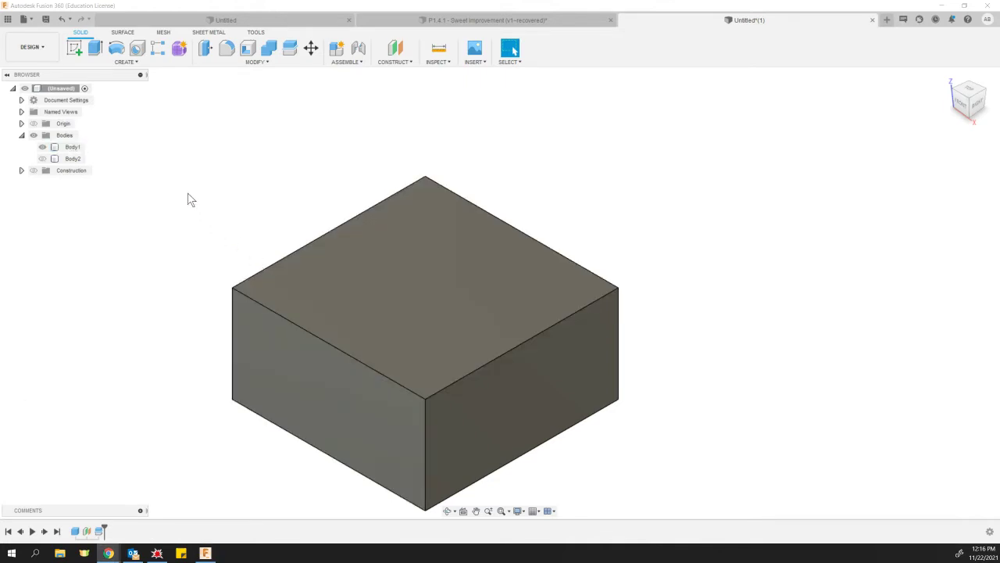
Sketch a 0.125 in diameter circle on the base's right side face, centred on its upper back corner
{"action": "left_click", "coordinate": [75, 48]}
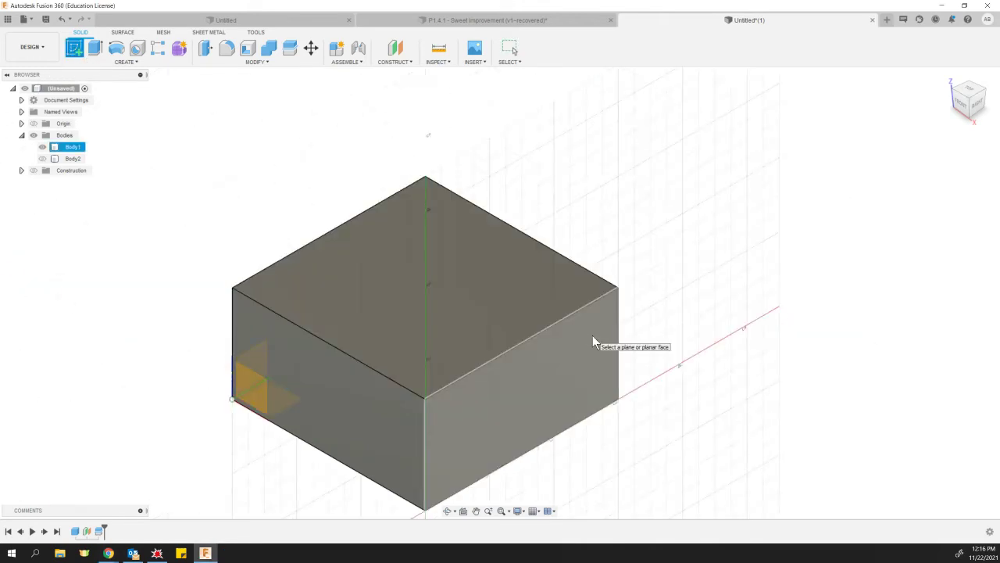
{"action": "left_click", "coordinate": [592, 335]}
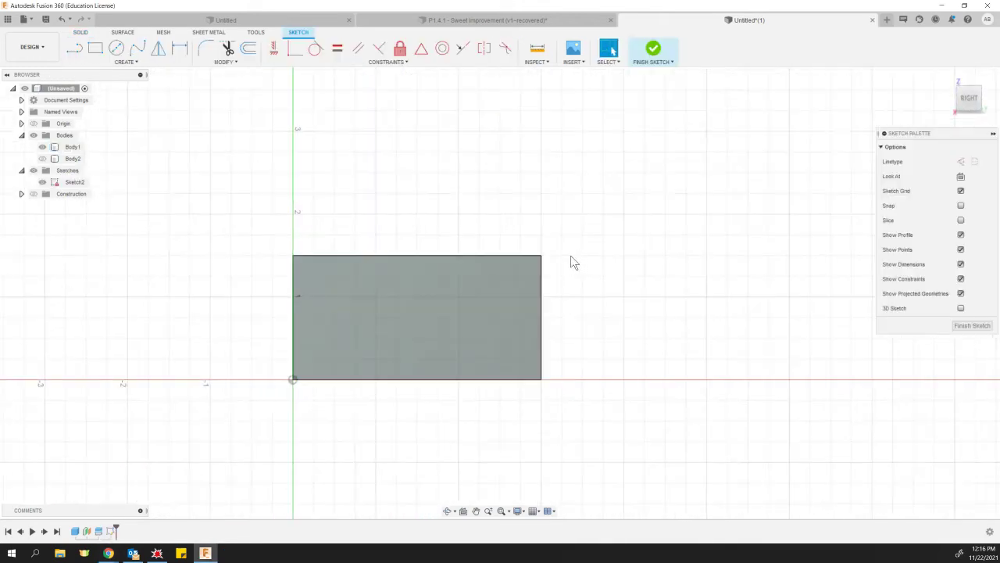
{"action": "left_click", "coordinate": [116, 49]}
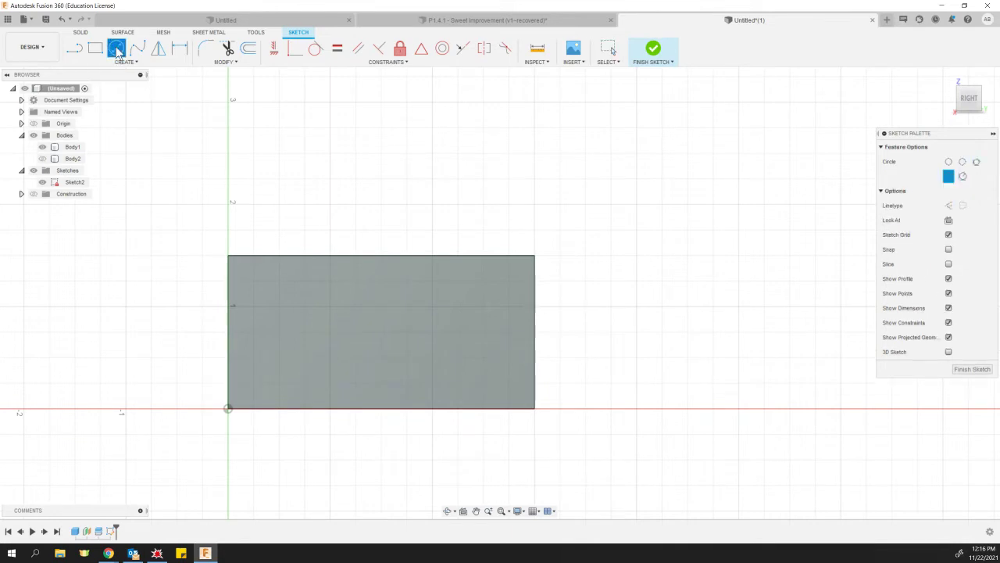
{"action": "left_click", "coordinate": [535, 256]}
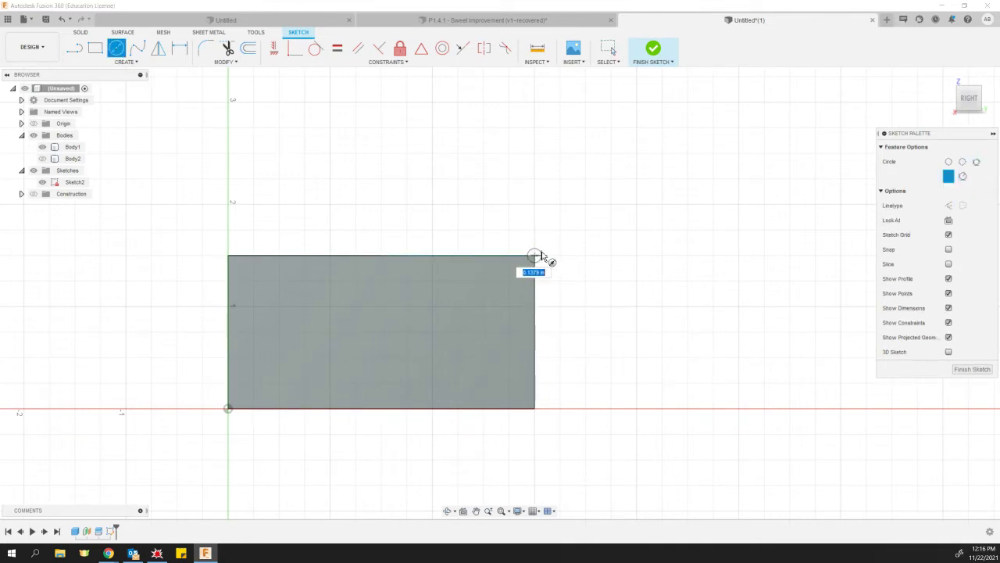
{"action": "type", "text": ".1"}
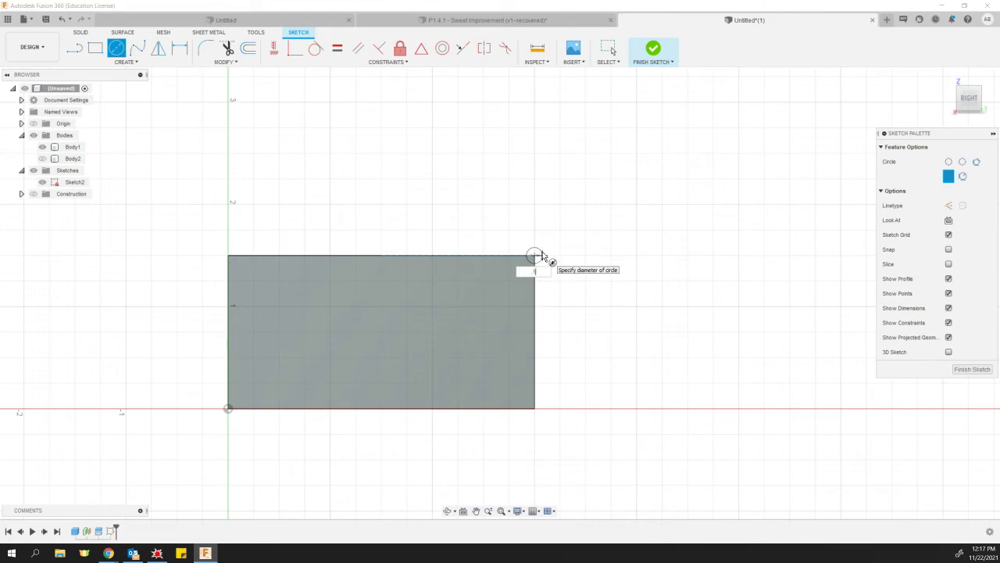
{"action": "type", "text": "25"}
{"action": "key", "text": "Return"}
{"action": "key", "text": "Escape"}
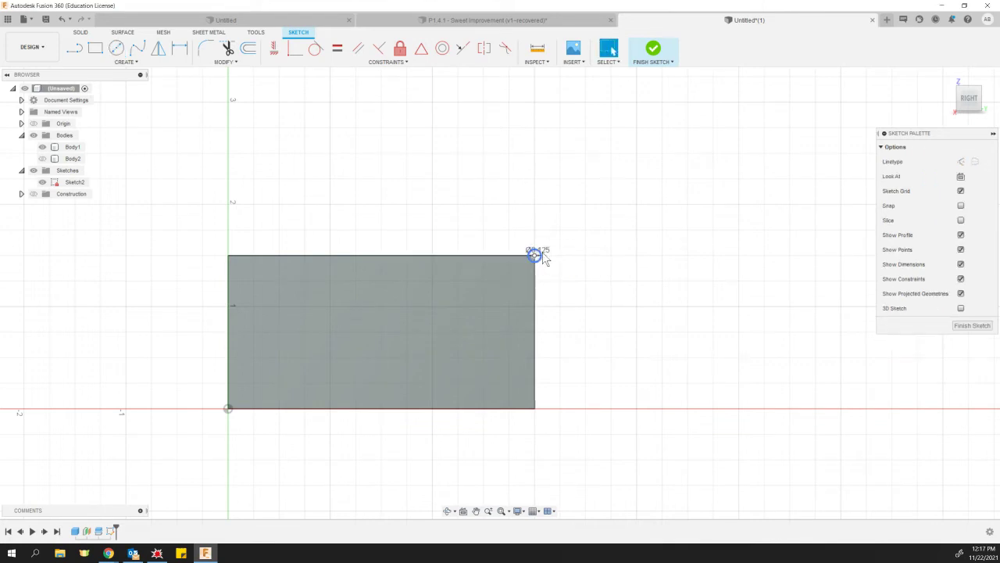
Add a concentric 0.25 in diameter circle centred on the same upper back corner
{"action": "left_click", "coordinate": [116, 48]}
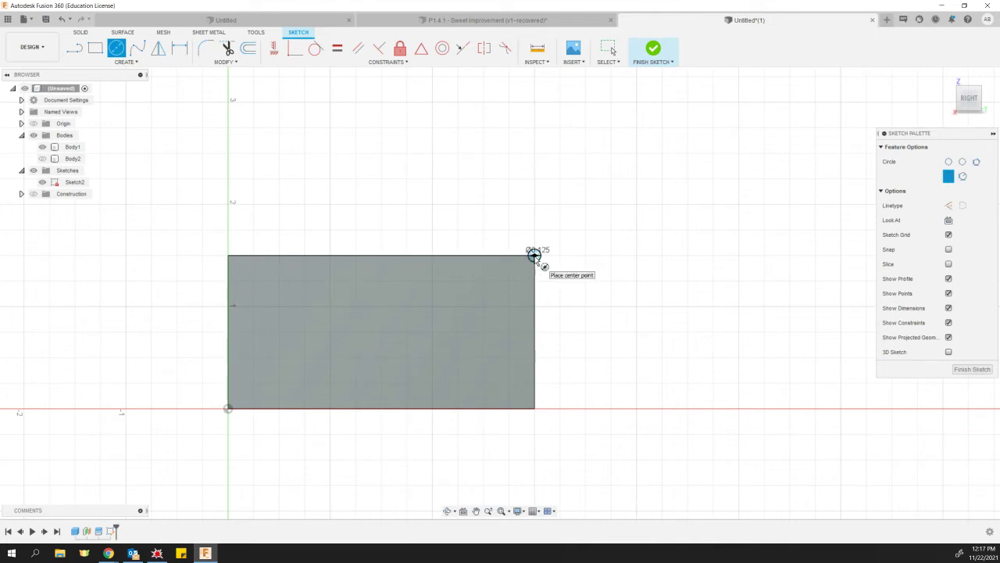
{"action": "left_click", "coordinate": [535, 255]}
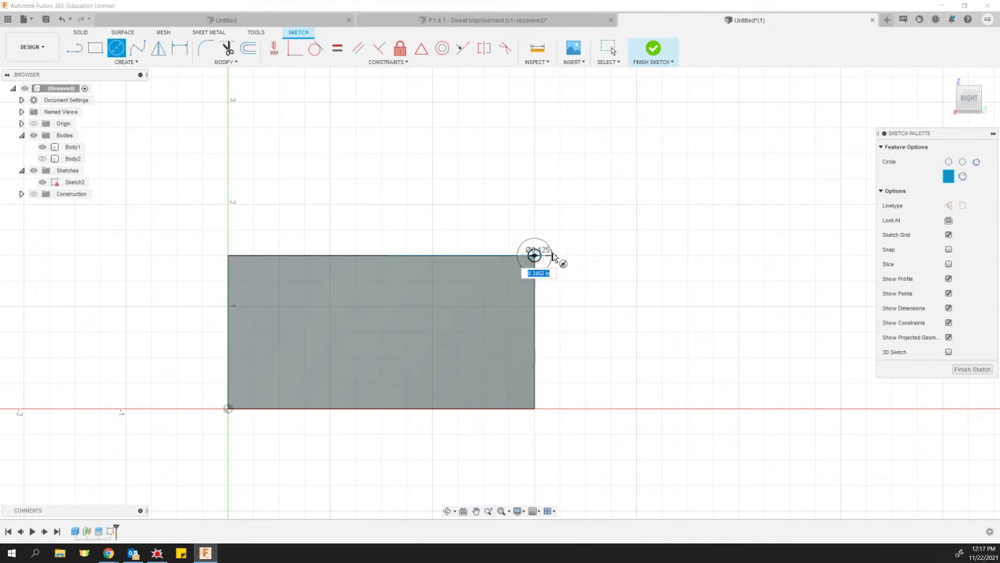
{"action": "key", "text": "BackSpace"}
{"action": "type", "text": ".25"}
{"action": "key", "text": "Return"}
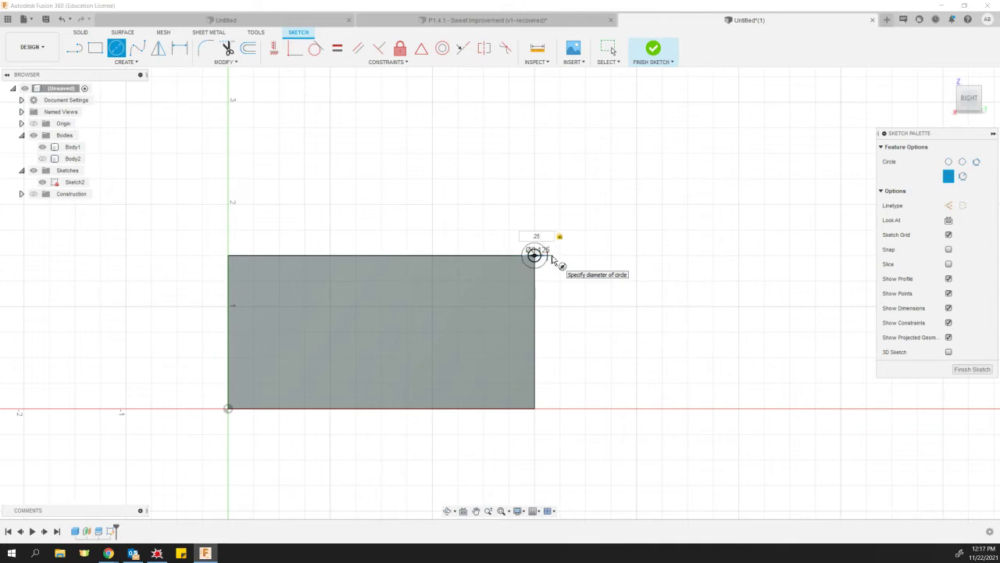
{"action": "key", "text": "Escape"}
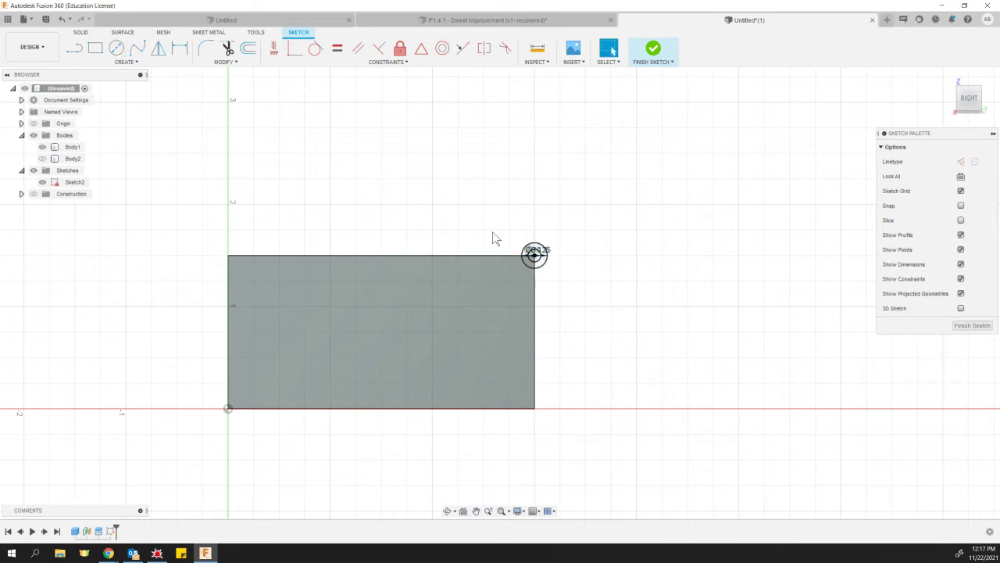
Move both diameter dimensions clear of the circles and finish the sketch
{"action": "left_click", "coordinate": [545, 252]}
{"action": "scroll", "coordinate": [548, 262], "scroll_direction": "down", "scroll_amount": 1}
{"action": "scroll", "coordinate": [524, 266], "scroll_direction": "up", "scroll_amount": 4}
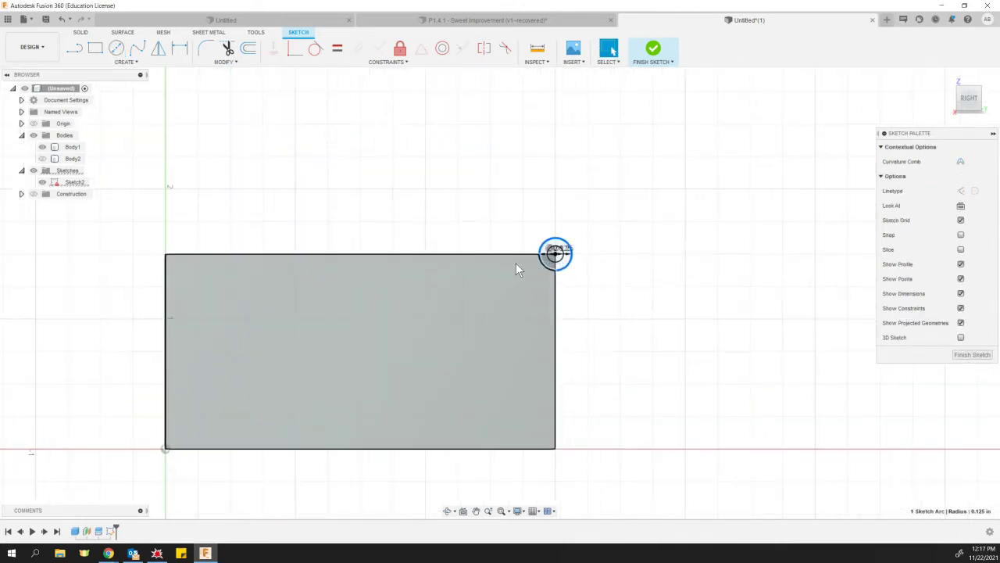
{"action": "left_click_drag", "start_coordinate": [607, 241], "coordinate": [654, 169]}
{"action": "left_click_drag", "start_coordinate": [604, 249], "coordinate": [702, 235]}
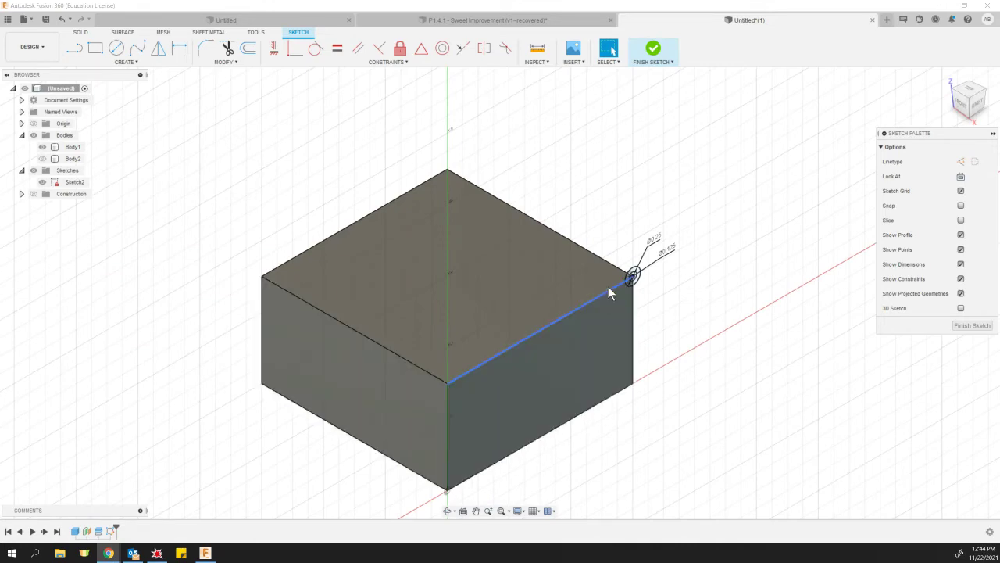
{"action": "left_click", "coordinate": [655, 52]}
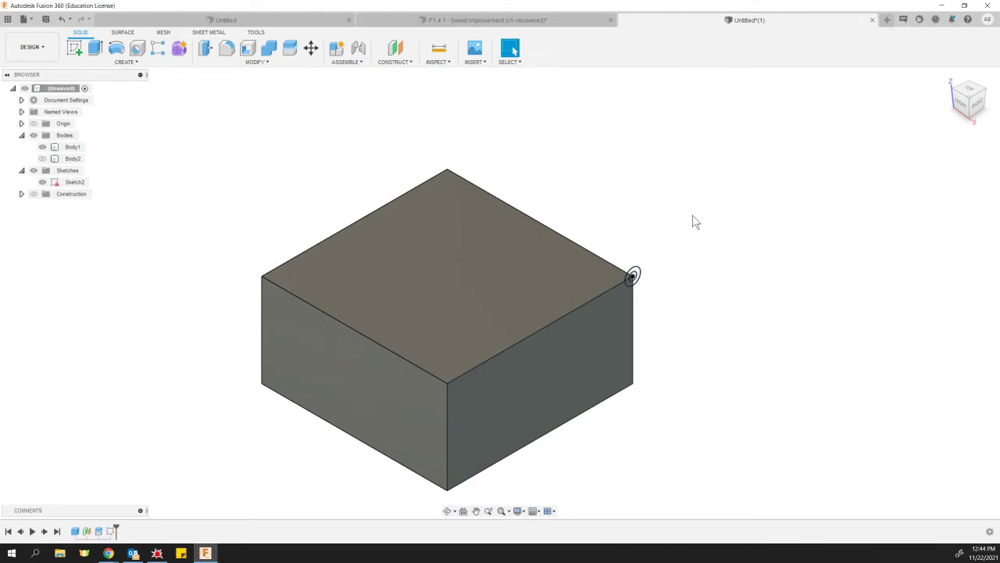
Extrude the ring profile outside the box corner by -3 in along the back edge, joined to the base
{"action": "scroll", "coordinate": [633, 276], "scroll_direction": "up", "scroll_amount": 5}
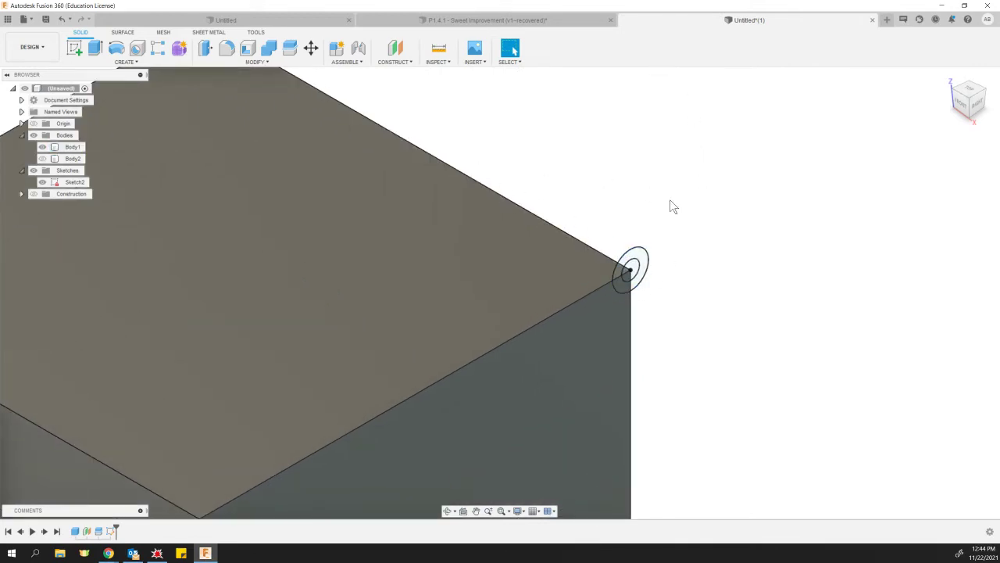
{"action": "scroll", "coordinate": [670, 201], "scroll_direction": "down", "scroll_amount": 3}
{"action": "middle_click_drag", "start_coordinate": [677, 179], "coordinate": [580, 309]}
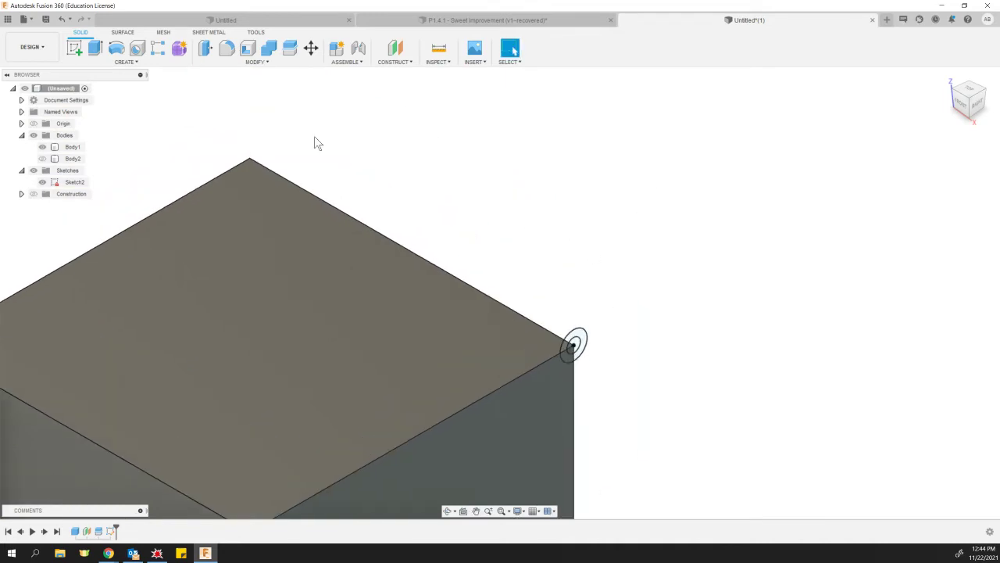
{"action": "left_click", "coordinate": [95, 48]}
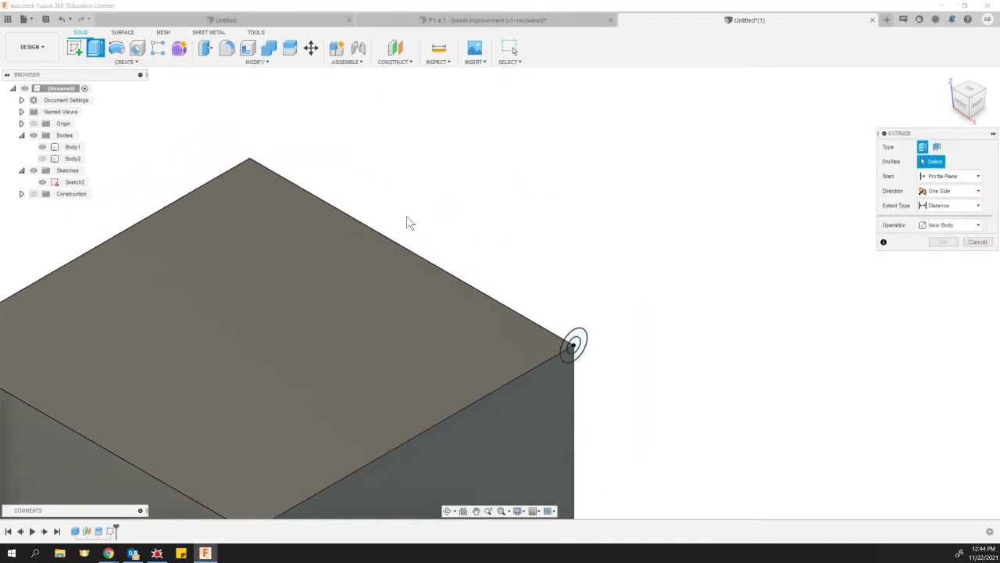
{"action": "scroll", "coordinate": [582, 350], "scroll_direction": "up", "scroll_amount": 2}
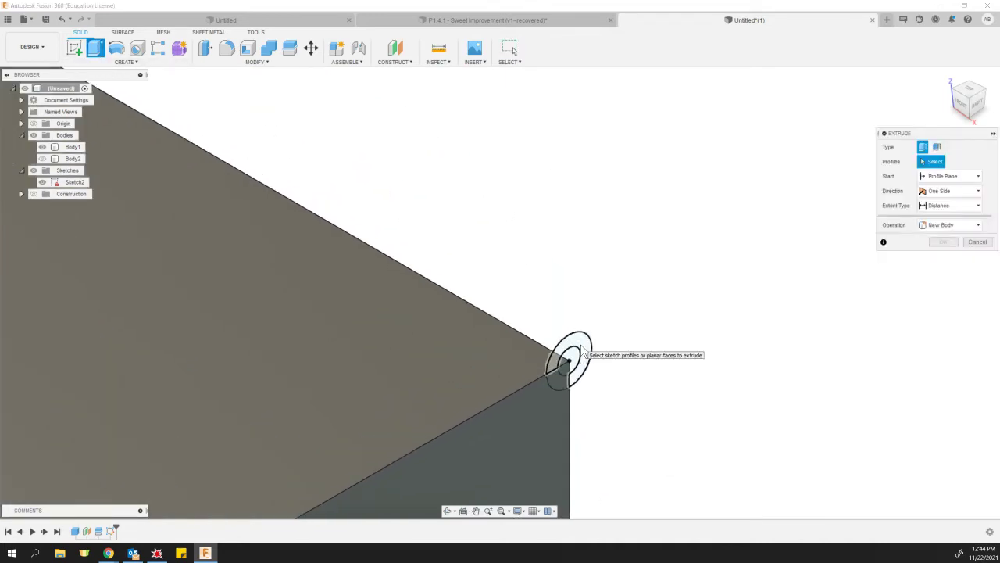
{"action": "left_click", "coordinate": [584, 356]}
{"action": "left_click_drag", "start_coordinate": [578, 377], "coordinate": [149, 130]}
{"action": "middle_click_drag", "start_coordinate": [269, 291], "coordinate": [525, 408]}
{"action": "scroll", "coordinate": [499, 394], "scroll_direction": "down", "scroll_amount": 1}
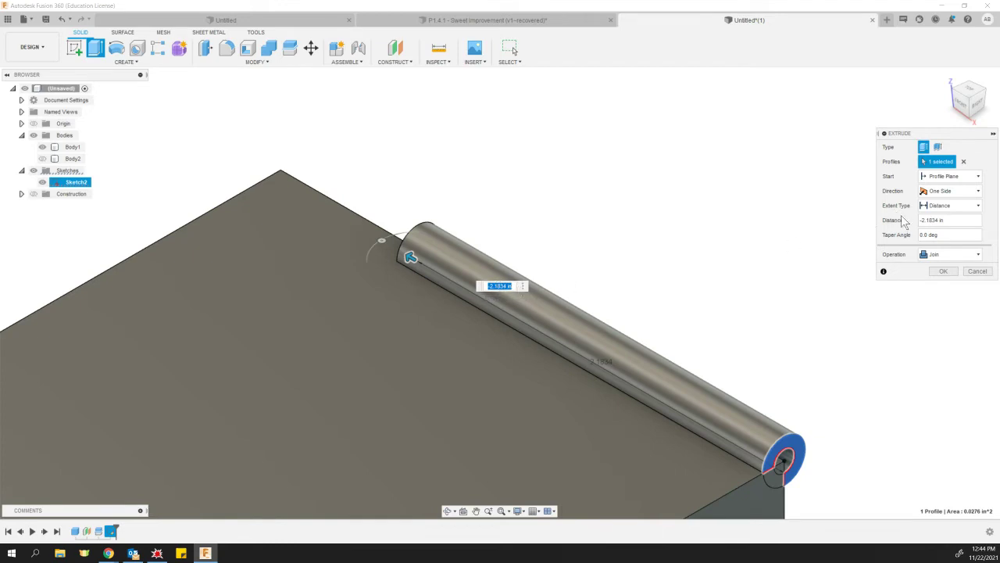
{"action": "left_click", "coordinate": [950, 220]}
{"action": "type", "text": "-3"}
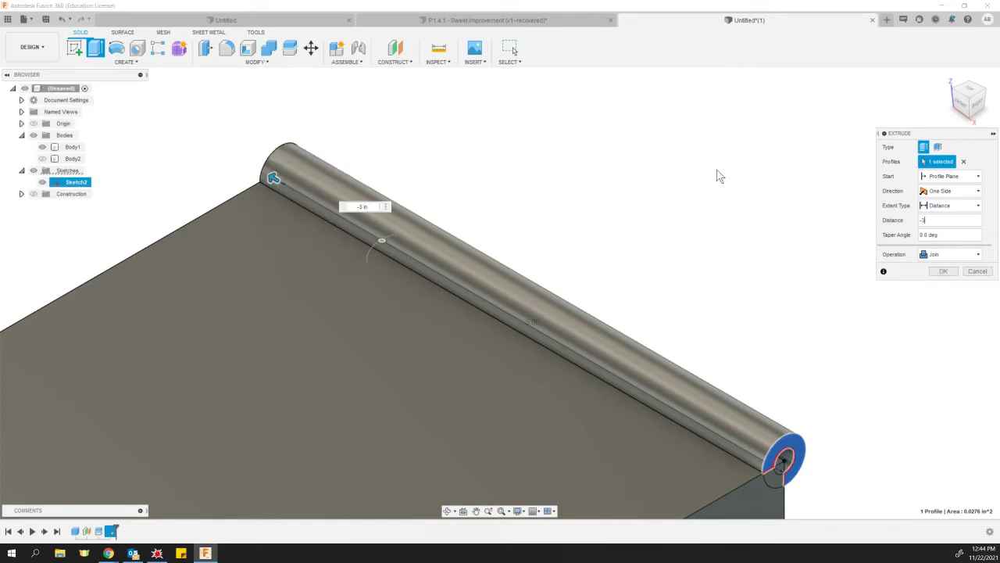
{"action": "left_click", "coordinate": [945, 273]}
{"action": "left_click", "coordinate": [944, 272]}
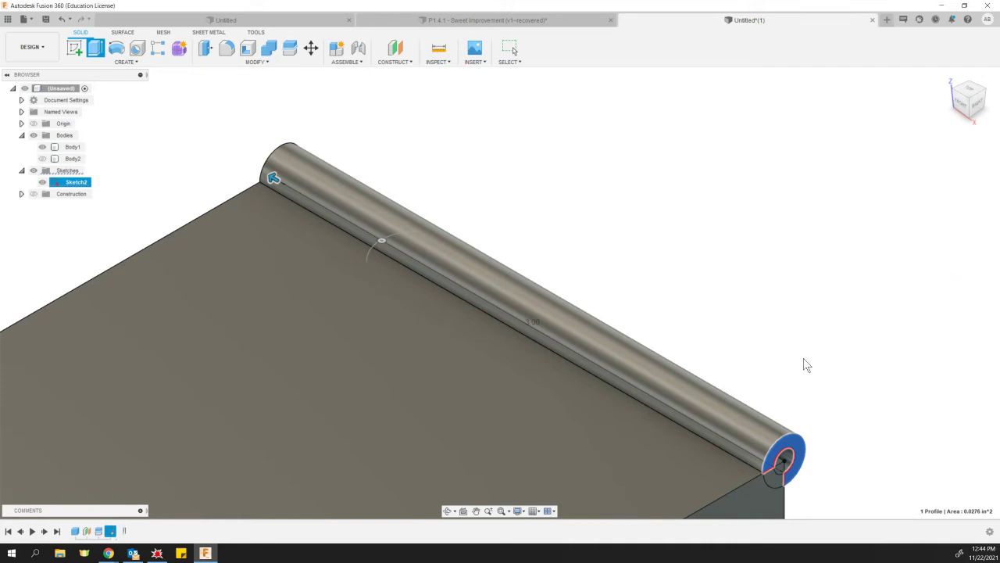
Start a new extrusion and make the circle sketch visible again for profile selection
{"action": "middle_click_drag", "start_coordinate": [757, 362], "coordinate": [598, 248]}
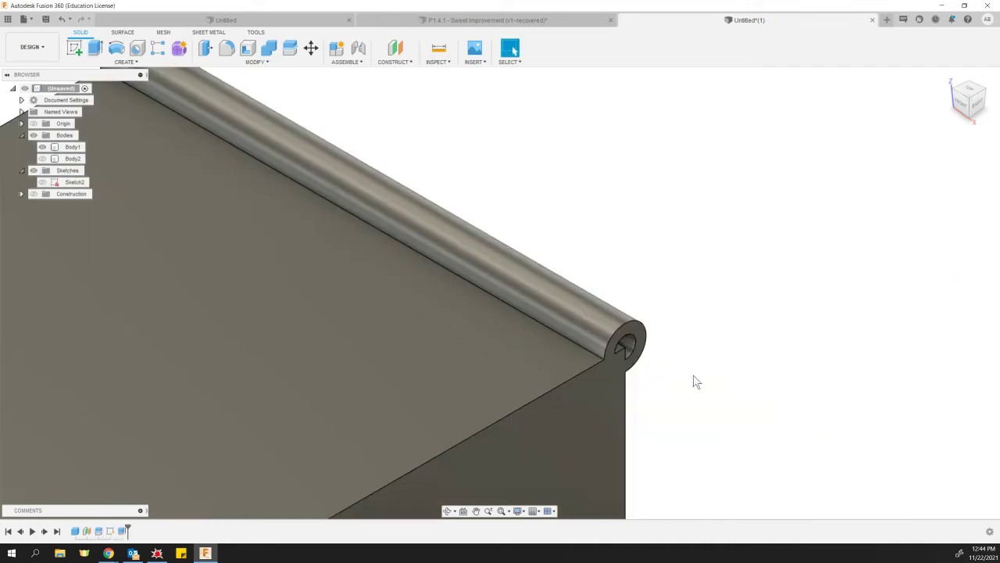
{"action": "scroll", "coordinate": [616, 363], "scroll_direction": "up", "scroll_amount": 5}
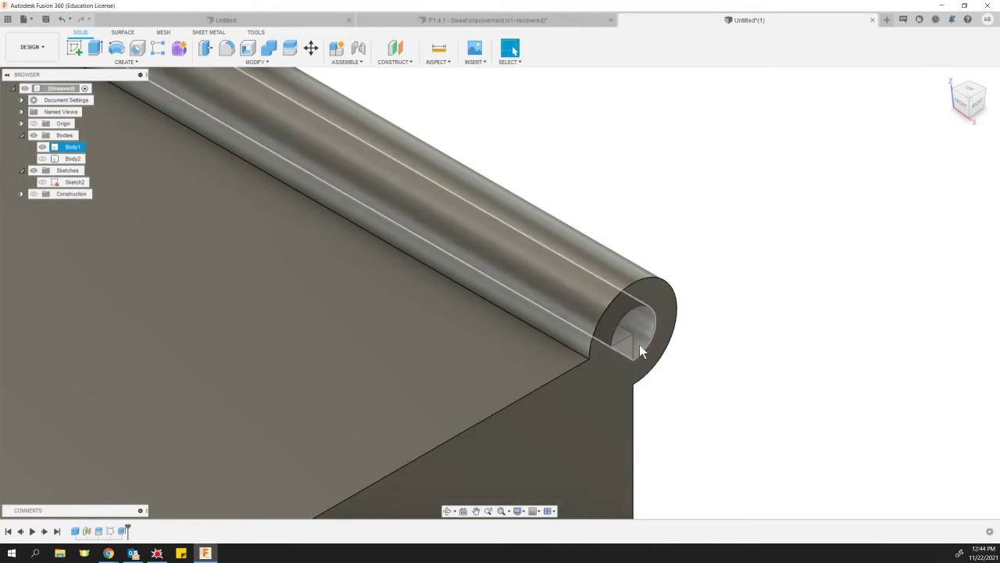
{"action": "left_click", "coordinate": [680, 311]}
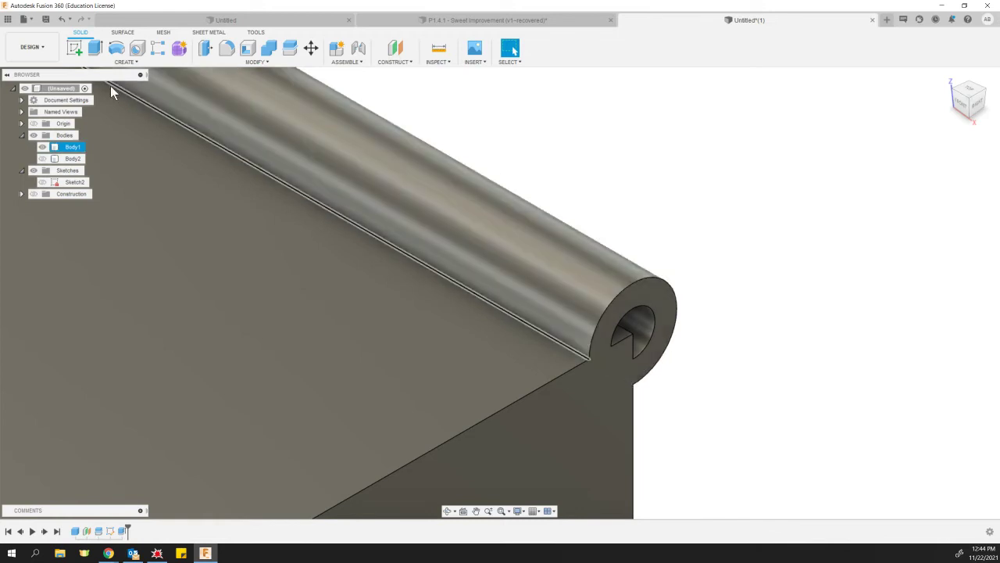
{"action": "left_click", "coordinate": [95, 49]}
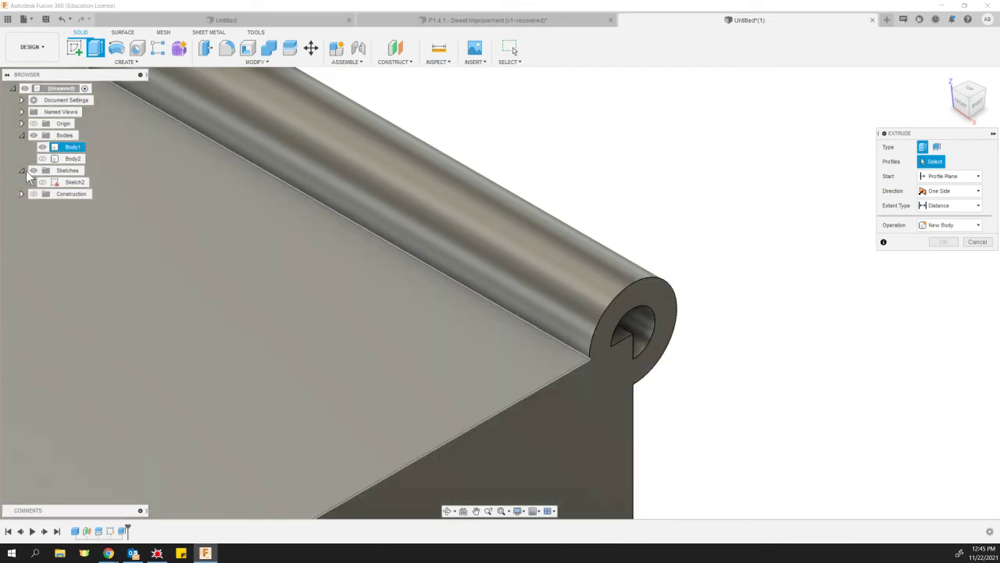
{"action": "left_click", "coordinate": [21, 170]}
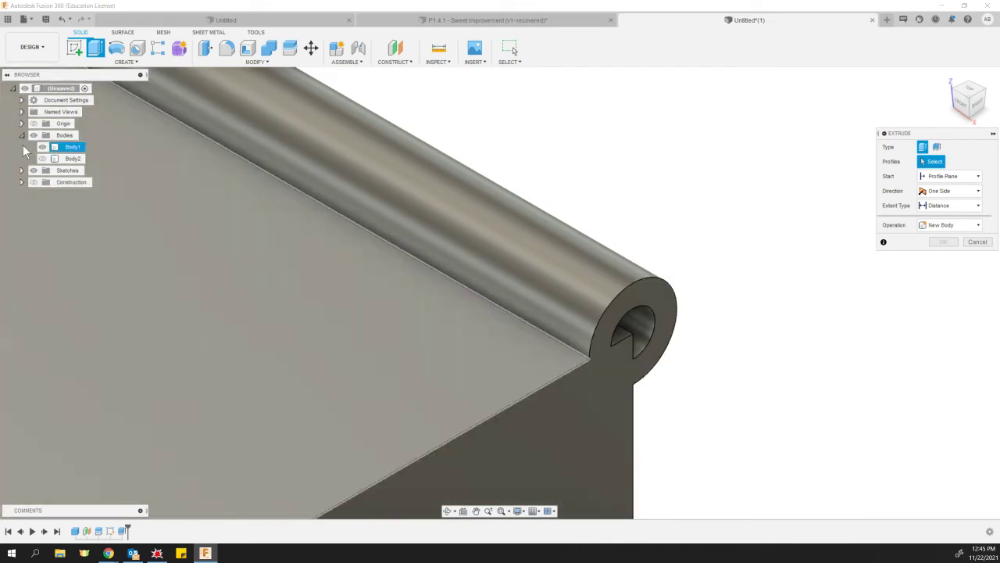
{"action": "left_click", "coordinate": [21, 135]}
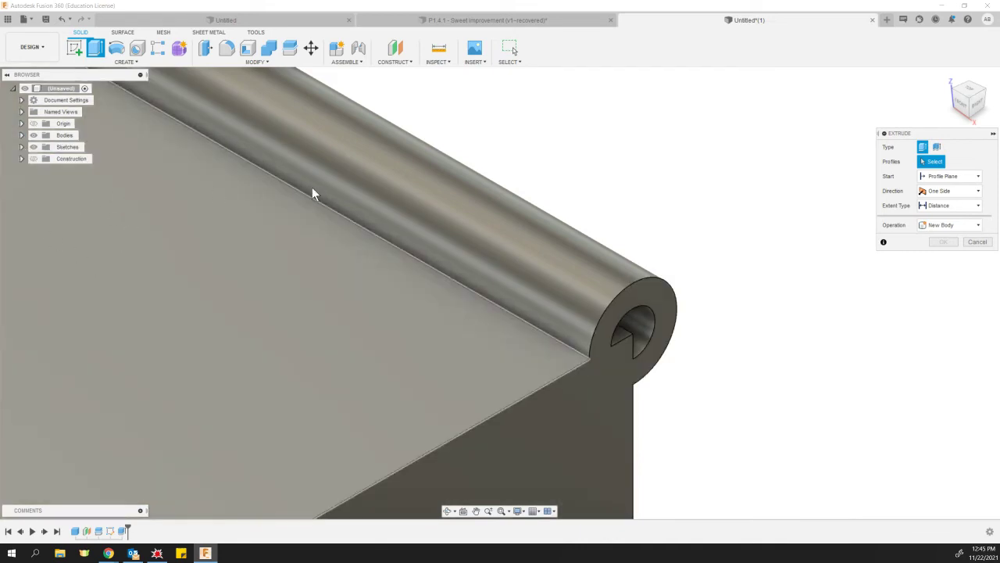
{"action": "scroll", "coordinate": [293, 182], "scroll_direction": "up", "scroll_amount": 2}
{"action": "scroll", "coordinate": [253, 229], "scroll_direction": "down", "scroll_amount": 6}
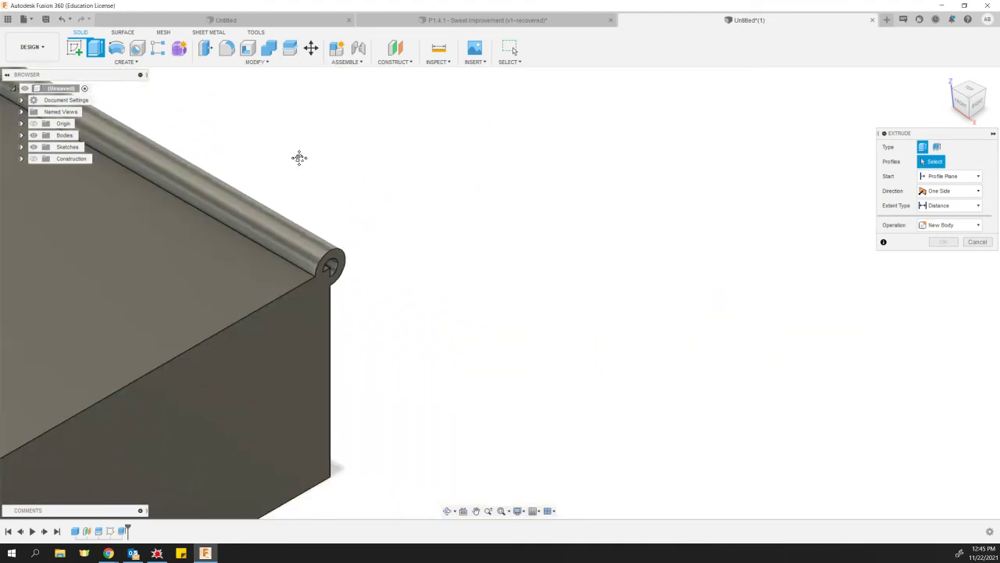
{"action": "middle_click_drag", "start_coordinate": [300, 158], "coordinate": [552, 176]}
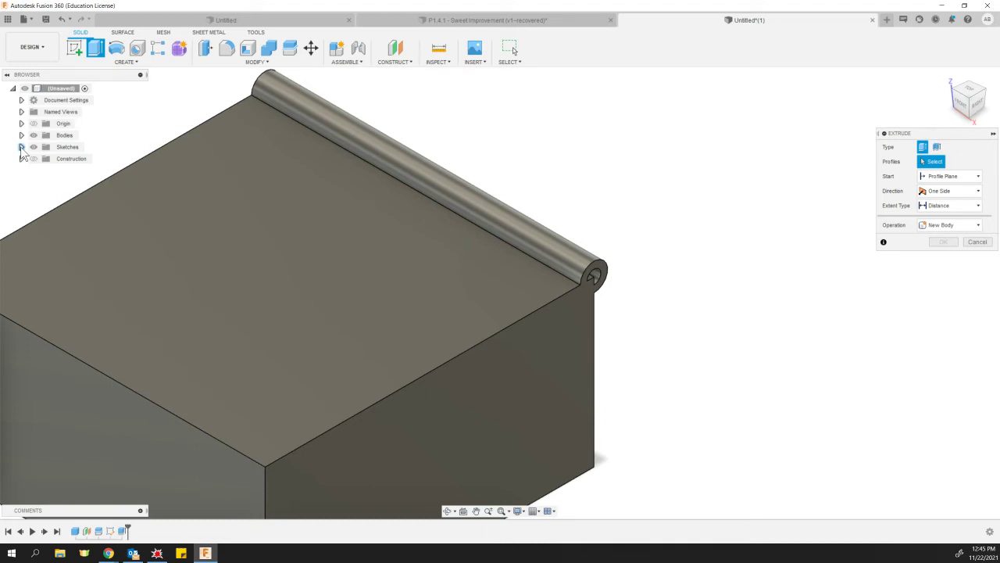
{"action": "left_click", "coordinate": [21, 147]}
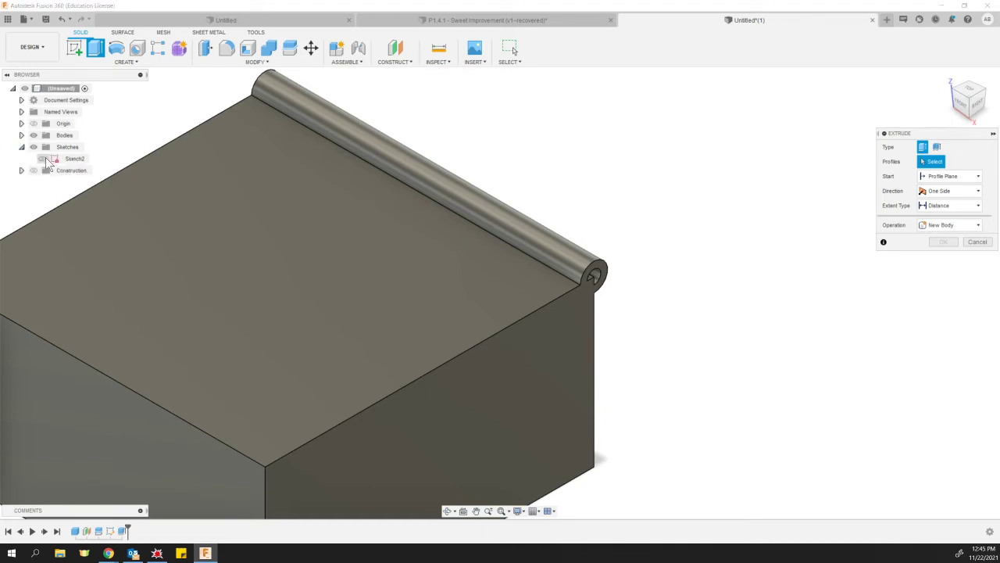
{"action": "left_click", "coordinate": [43, 160]}
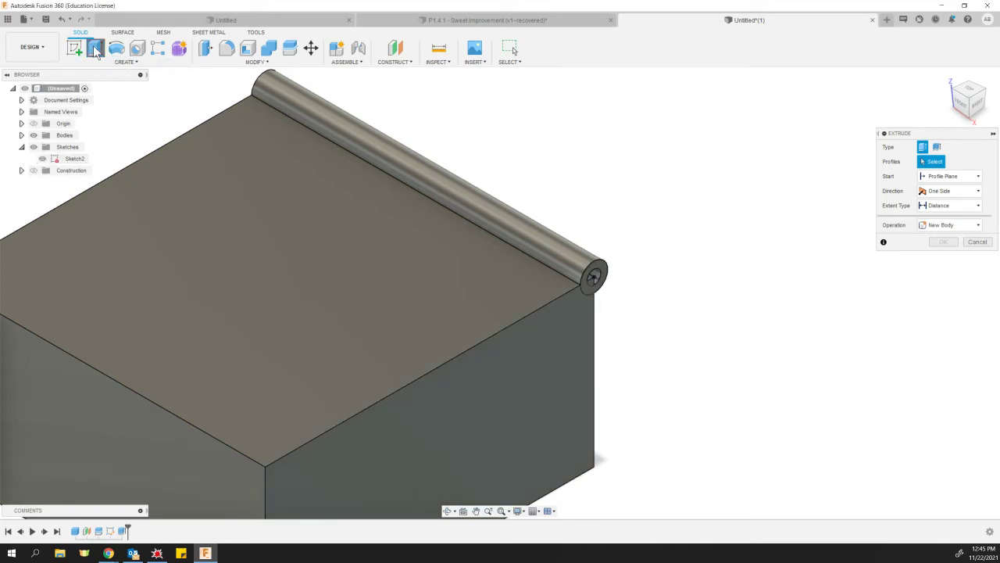
{"action": "scroll", "coordinate": [596, 296], "scroll_direction": "up", "scroll_amount": 2}
{"action": "scroll", "coordinate": [594, 297], "scroll_direction": "up", "scroll_amount": 1}
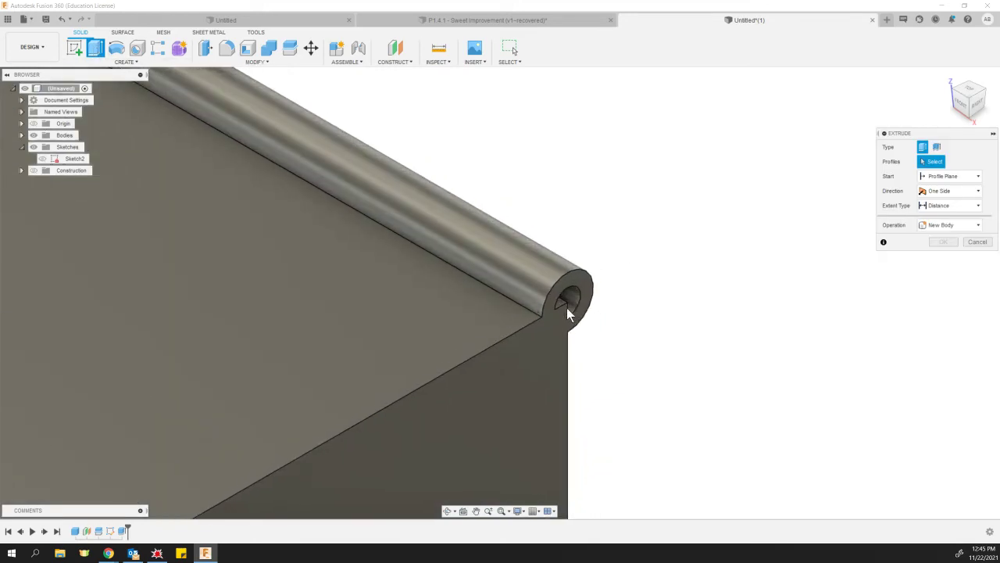
{"action": "left_click", "coordinate": [43, 158]}
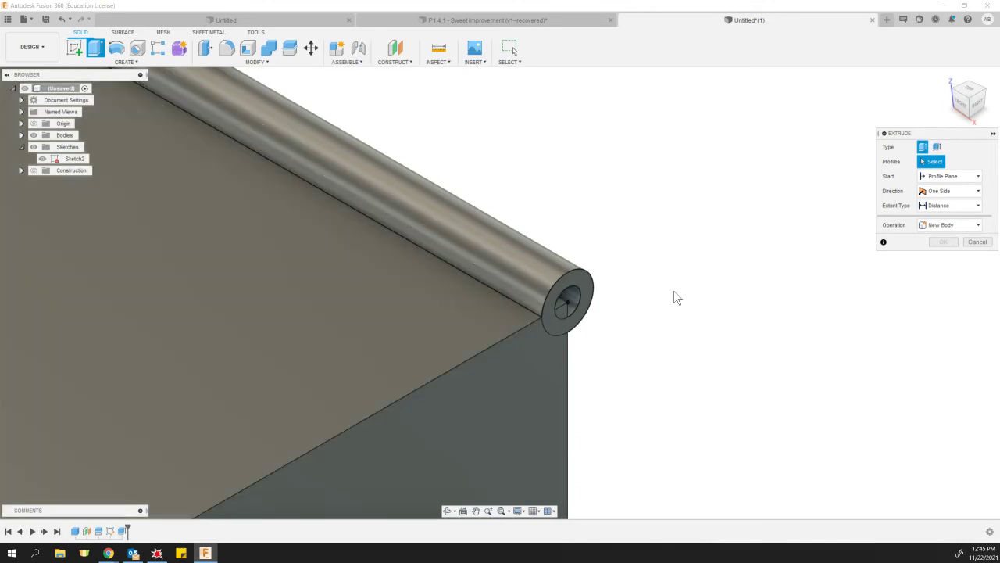
Cut the quarter-circle profile inside the barrel's bore by -3 in along the box edge, and hide the circle sketch
{"action": "scroll", "coordinate": [562, 315], "scroll_direction": "up", "scroll_amount": 4}
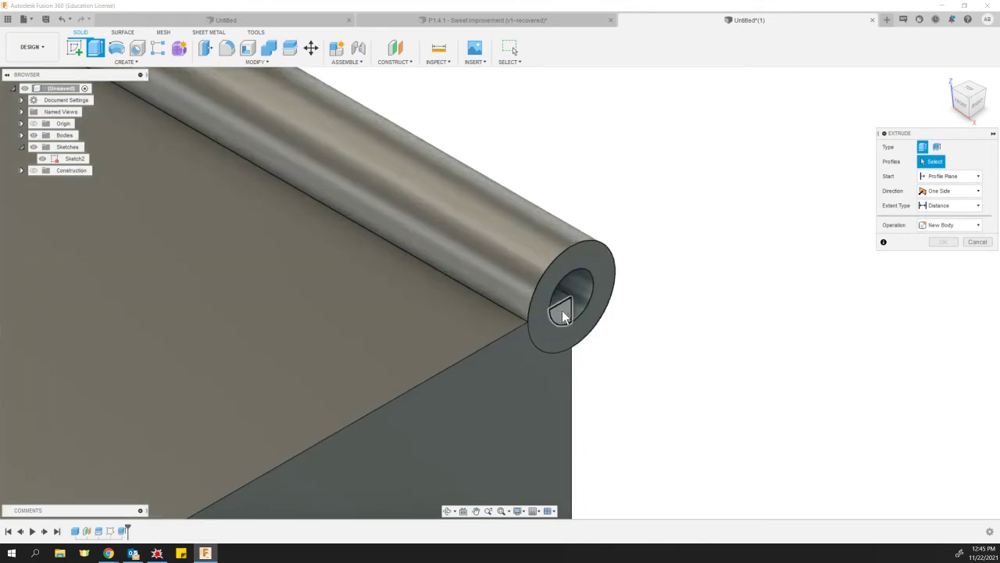
{"action": "left_click", "coordinate": [563, 319]}
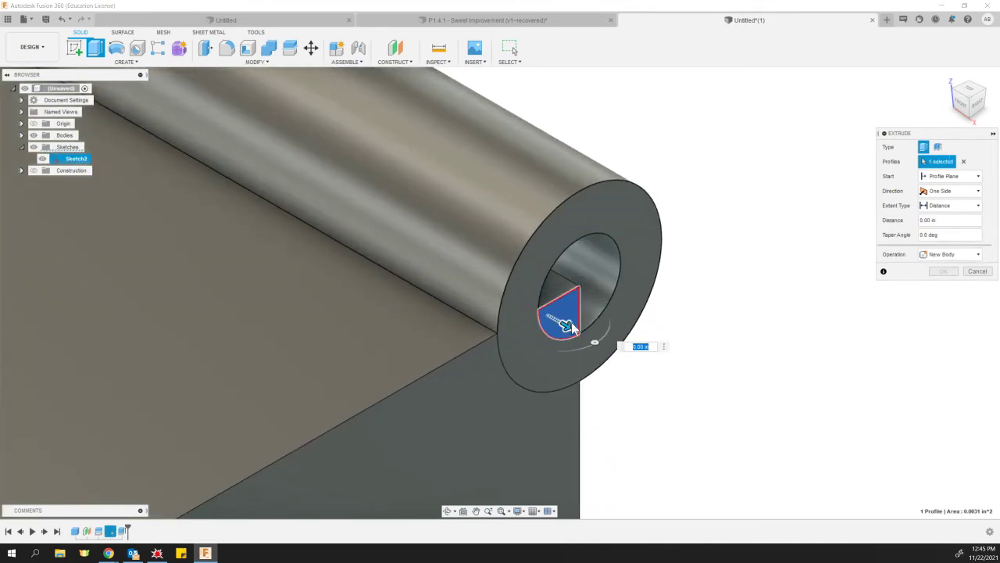
{"action": "left_click_drag", "start_coordinate": [568, 323], "coordinate": [416, 245]}
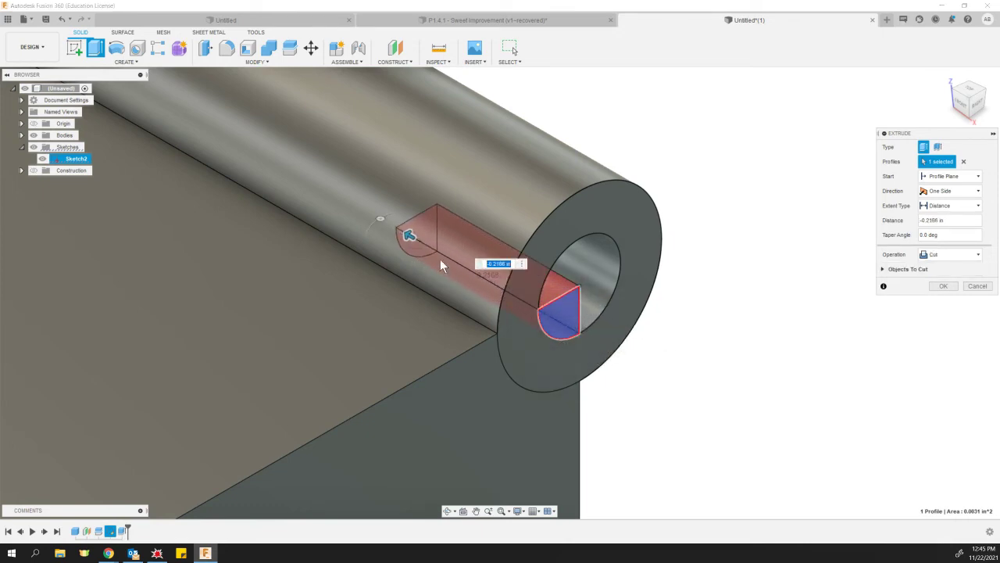
{"action": "left_click", "coordinate": [928, 257]}
{"action": "left_click", "coordinate": [928, 258]}
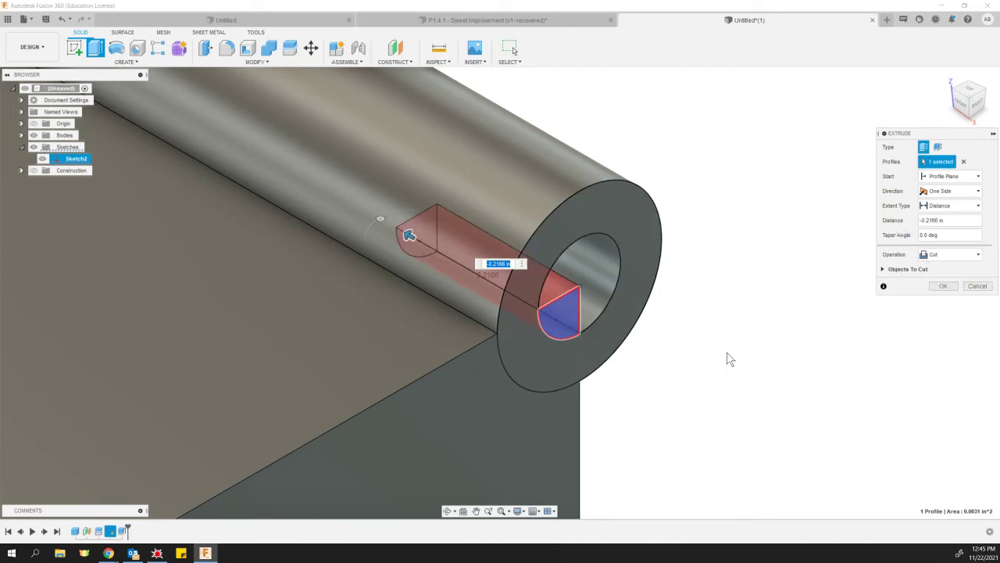
{"action": "middle_click_drag", "start_coordinate": [832, 391], "coordinate": [958, 444]}
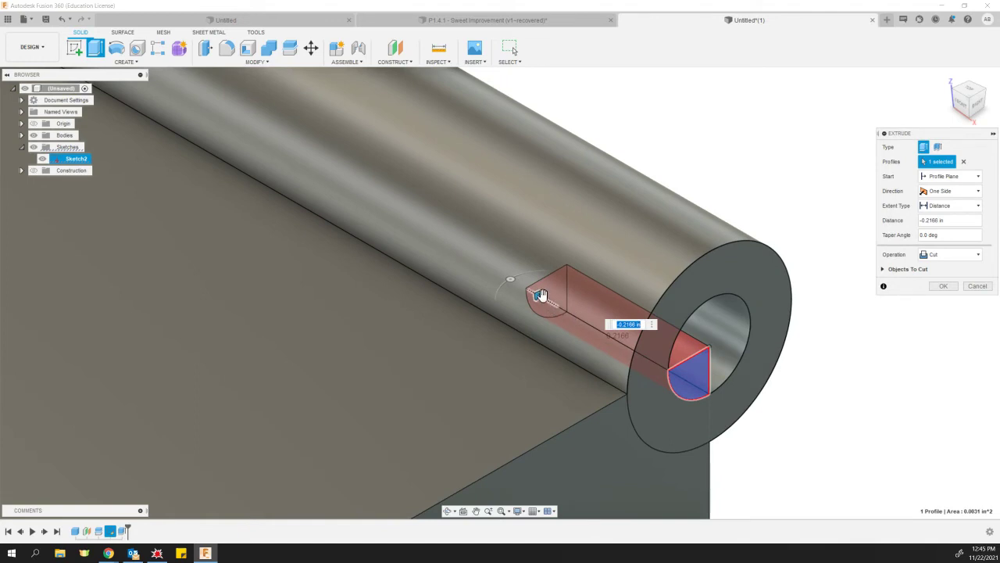
{"action": "left_click_drag", "start_coordinate": [530, 293], "coordinate": [501, 273]}
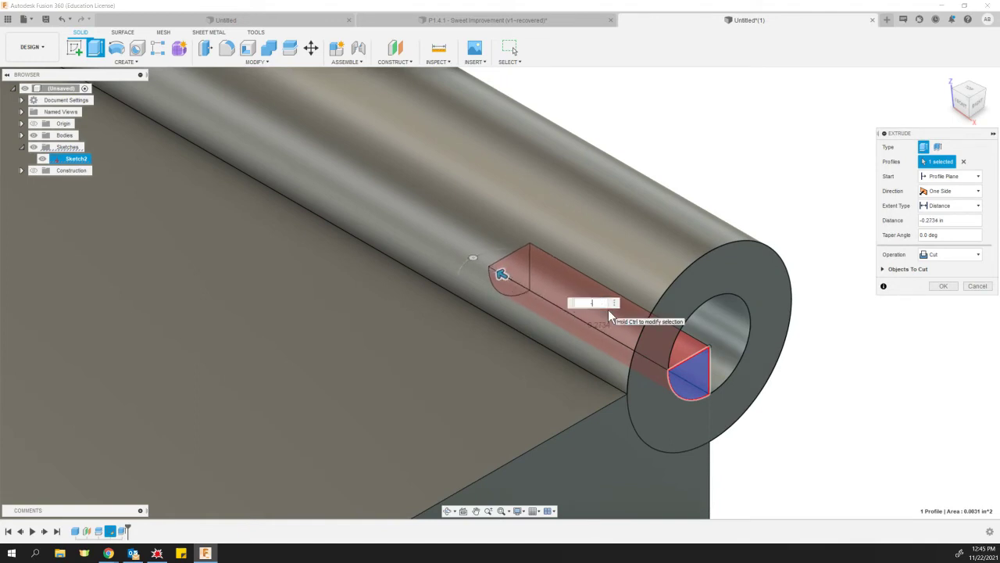
{"action": "type", "text": "-3"}
{"action": "key", "text": "Return"}
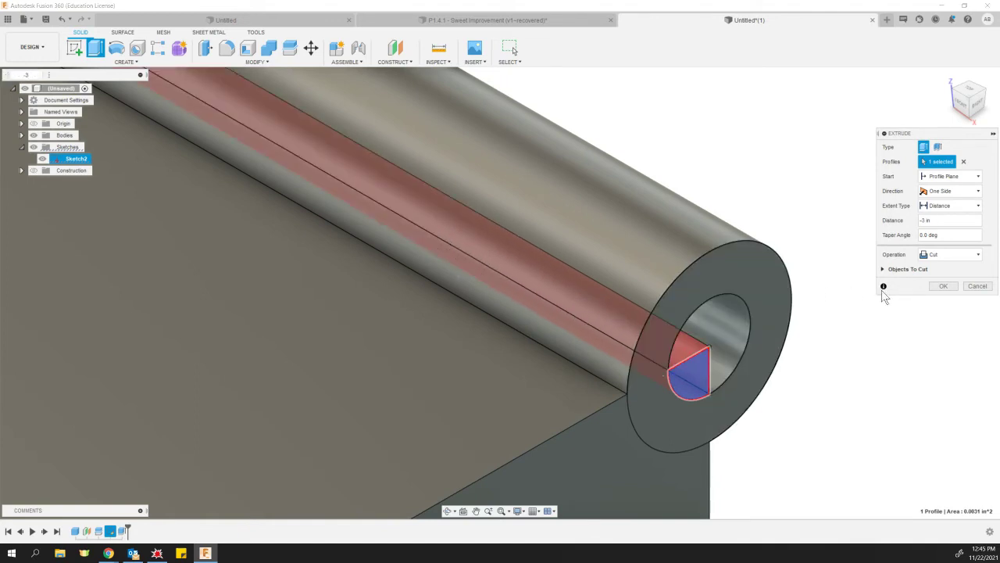
{"action": "left_click", "coordinate": [953, 287]}
{"action": "scroll", "coordinate": [651, 330], "scroll_direction": "down", "scroll_amount": 5}
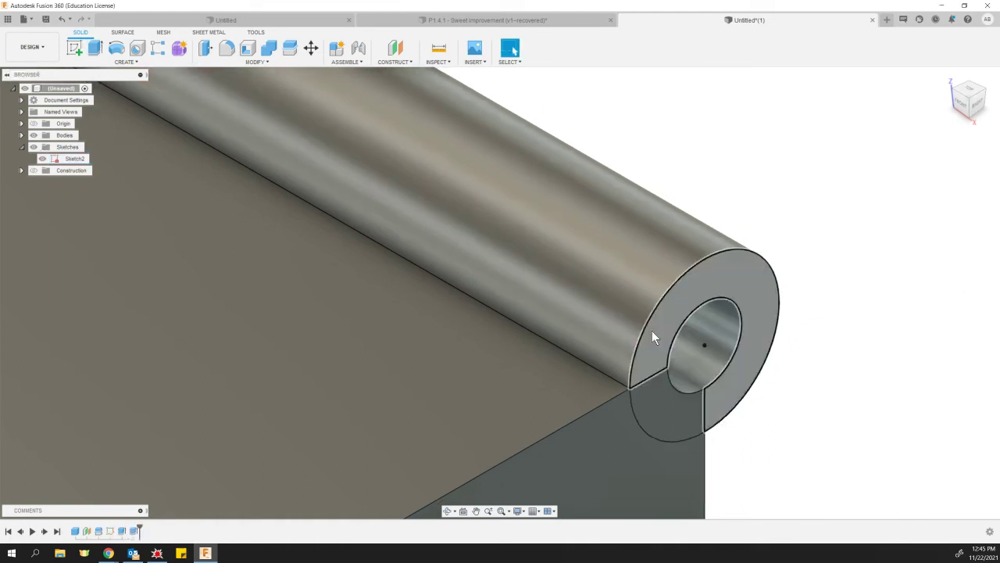
{"action": "middle_click_drag", "start_coordinate": [595, 172], "coordinate": [728, 339]}
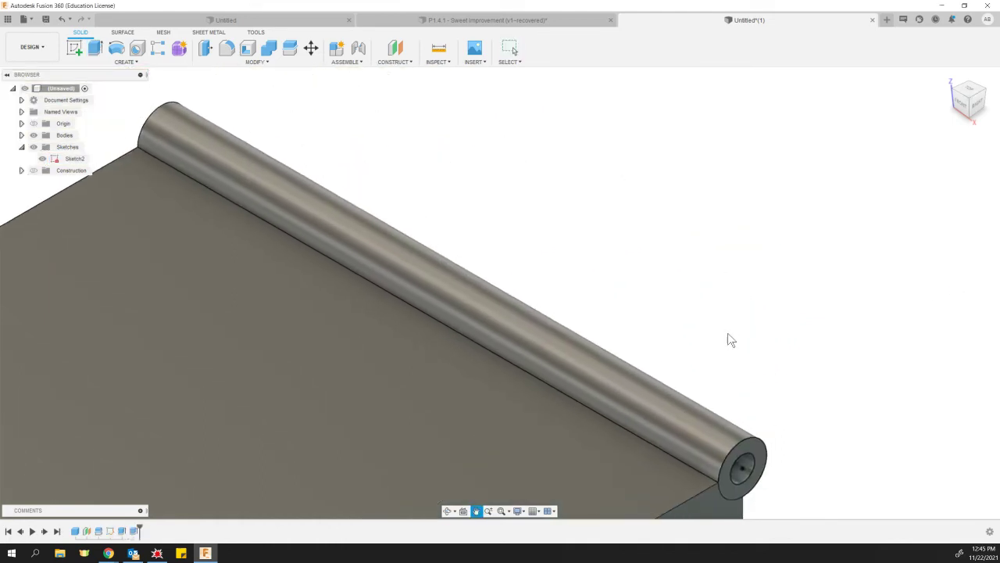
{"action": "left_click", "coordinate": [42, 159]}
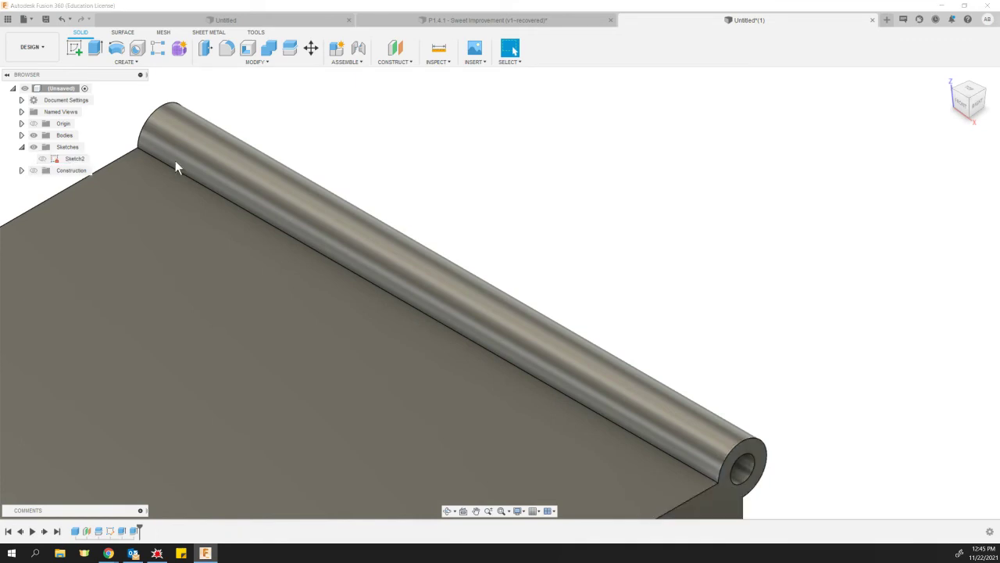
Create an offset plane -1.5 in from the box's side face at the barrel's open end
{"action": "scroll", "coordinate": [720, 305], "scroll_direction": "up", "scroll_amount": 3}
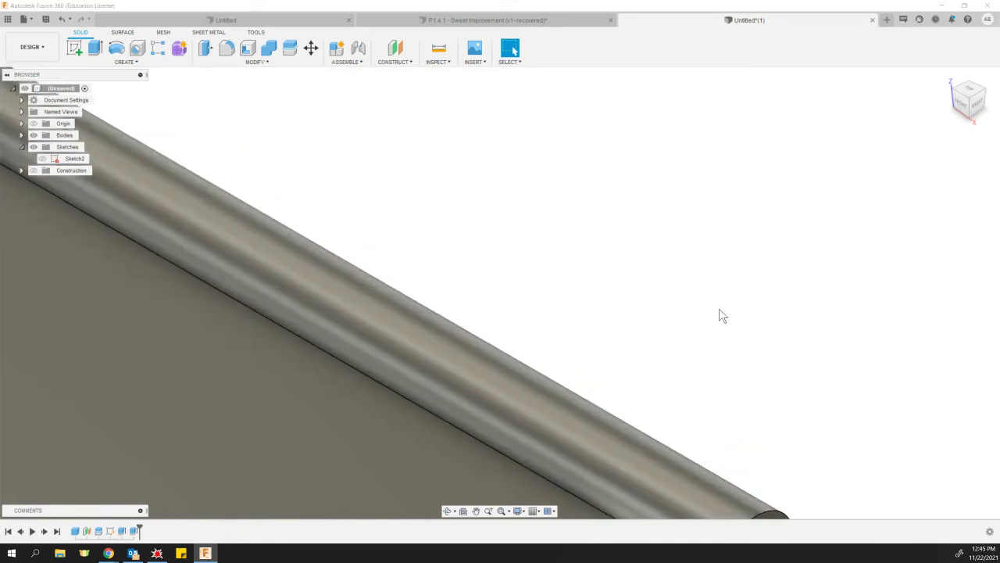
{"action": "scroll", "coordinate": [720, 305], "scroll_direction": "down", "scroll_amount": 5}
{"action": "middle_click_drag", "start_coordinate": [698, 267], "coordinate": [661, 194]}
{"action": "scroll", "coordinate": [665, 203], "scroll_direction": "down", "scroll_amount": 3}
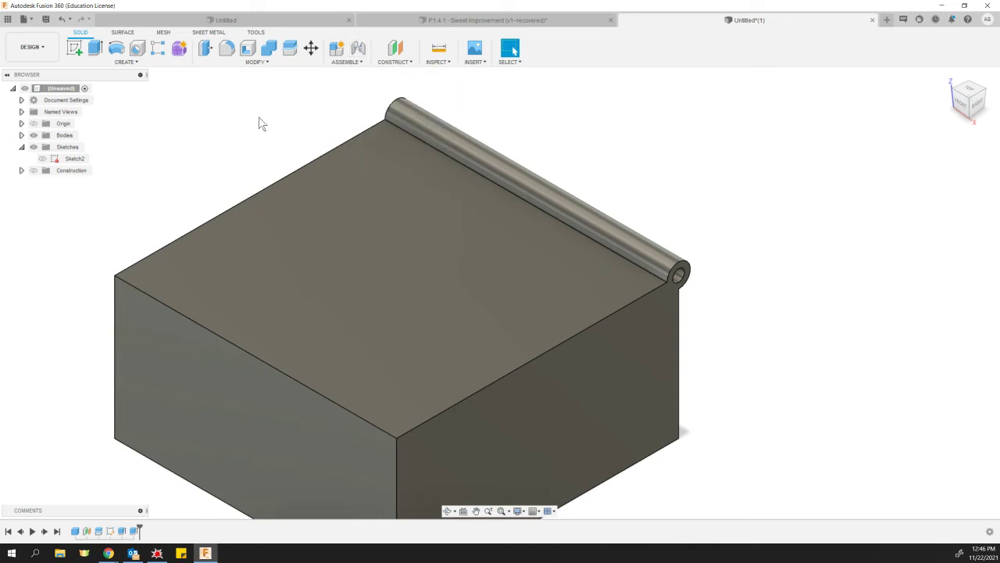
{"action": "left_click", "coordinate": [397, 48]}
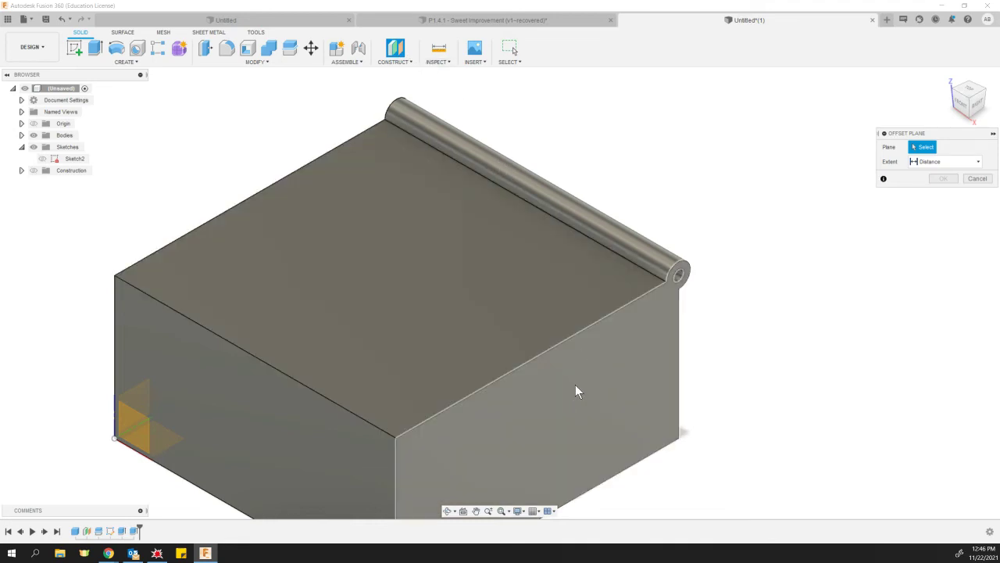
{"action": "left_click", "coordinate": [583, 367]}
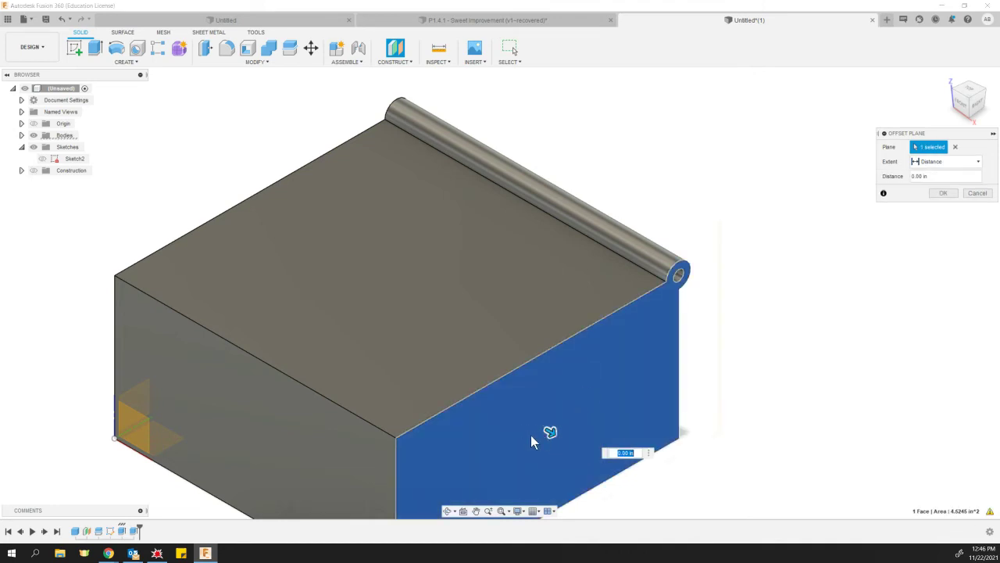
{"action": "left_click_drag", "start_coordinate": [551, 432], "coordinate": [391, 388]}
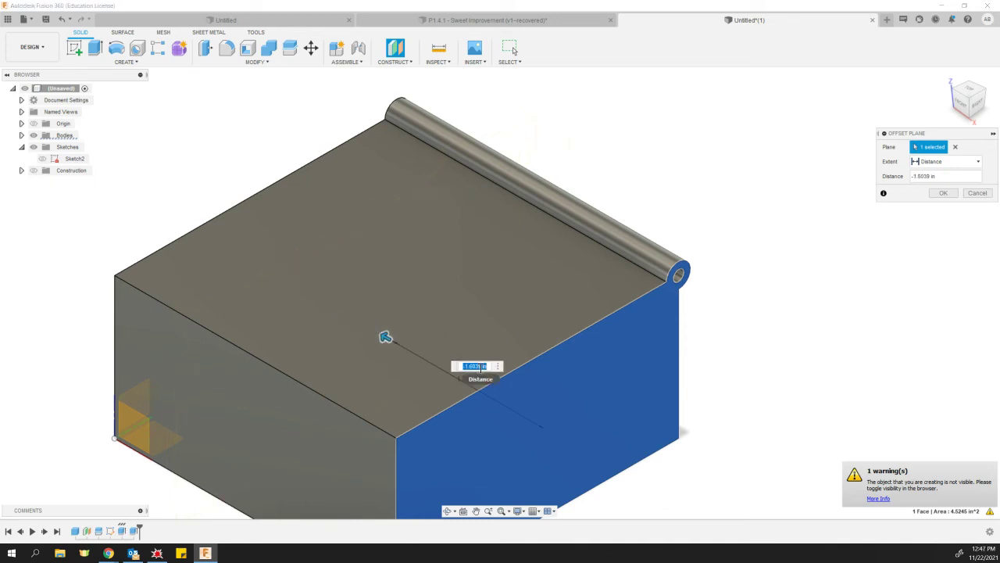
{"action": "type", "text": "-1."}
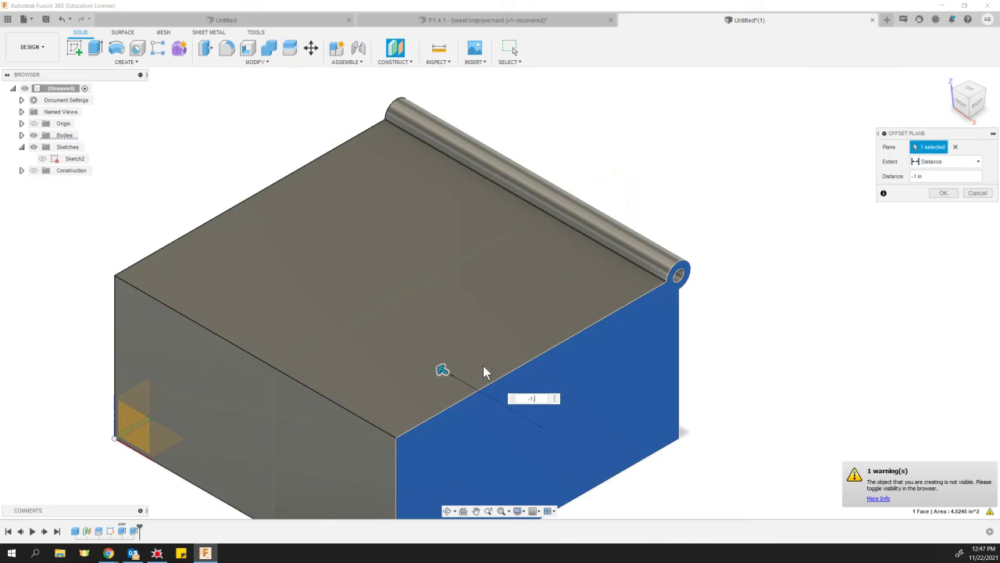
{"action": "type", "text": "5"}
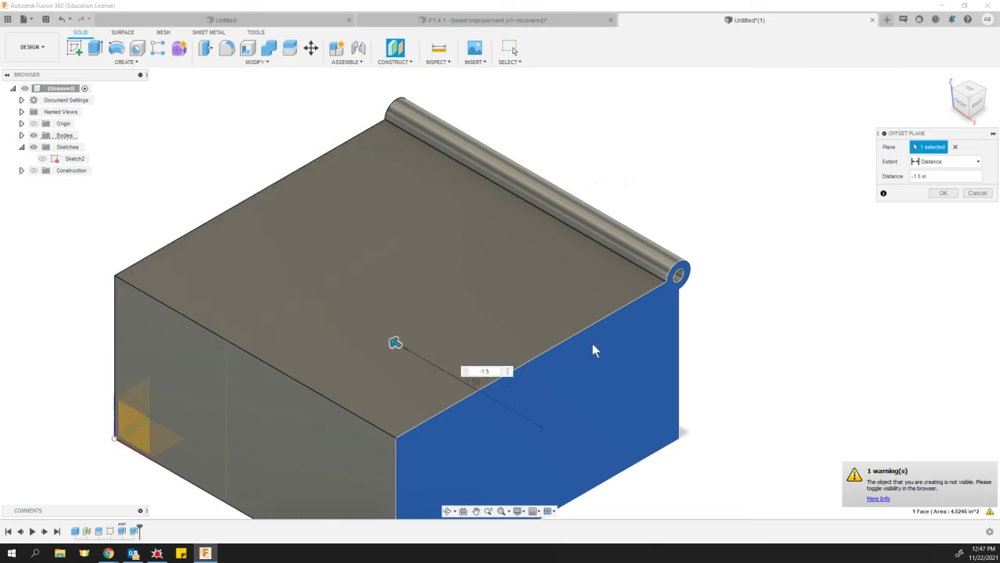
{"action": "key", "text": "Return"}
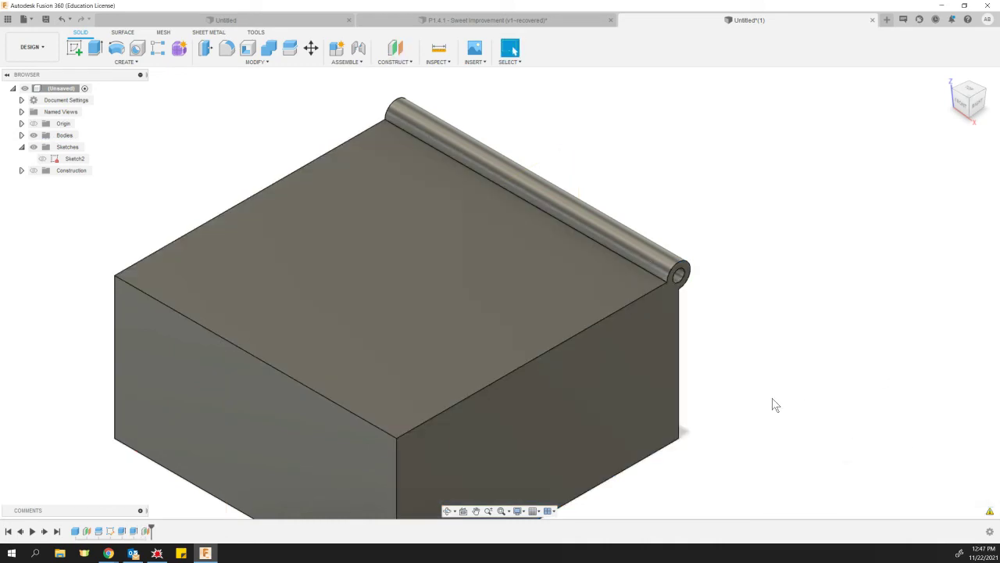
Show the construction planes and hide only the horizontal Plane1, keeping the vertical mid-plane displayed
{"action": "scroll", "coordinate": [773, 404], "scroll_direction": "down", "scroll_amount": 2}
{"action": "left_click", "coordinate": [31, 171]}
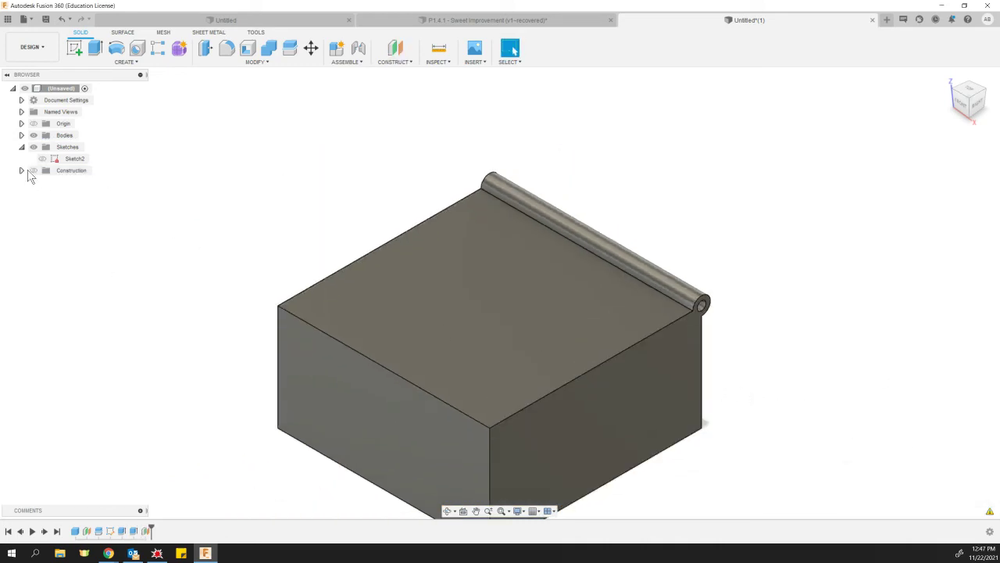
{"action": "left_click", "coordinate": [31, 170]}
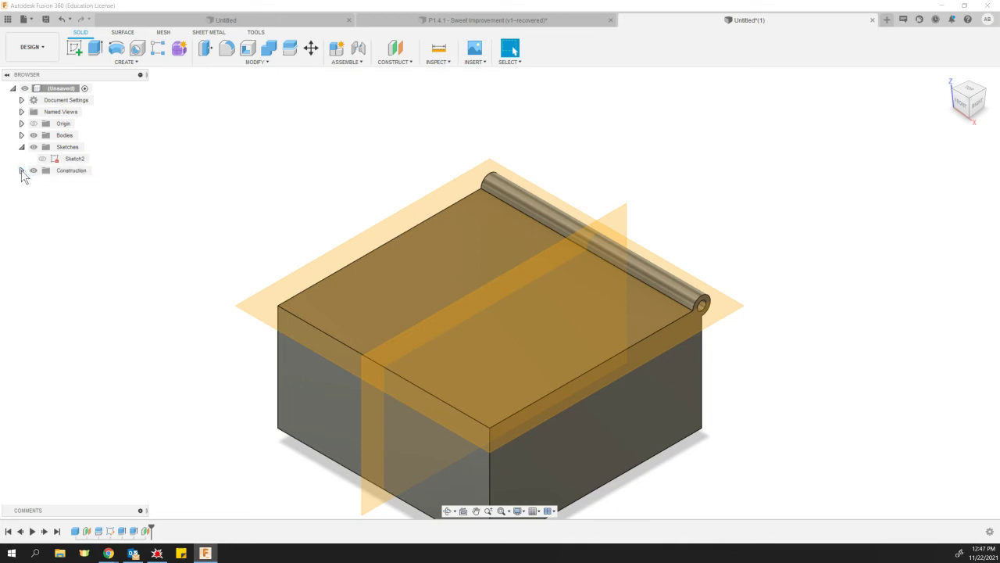
{"action": "left_click", "coordinate": [21, 170]}
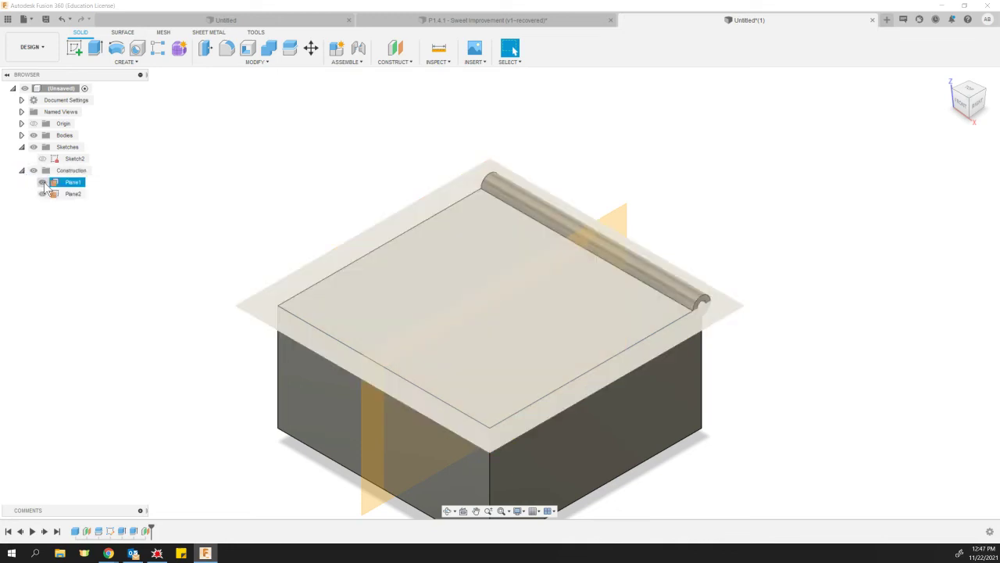
{"action": "left_click", "coordinate": [43, 182]}
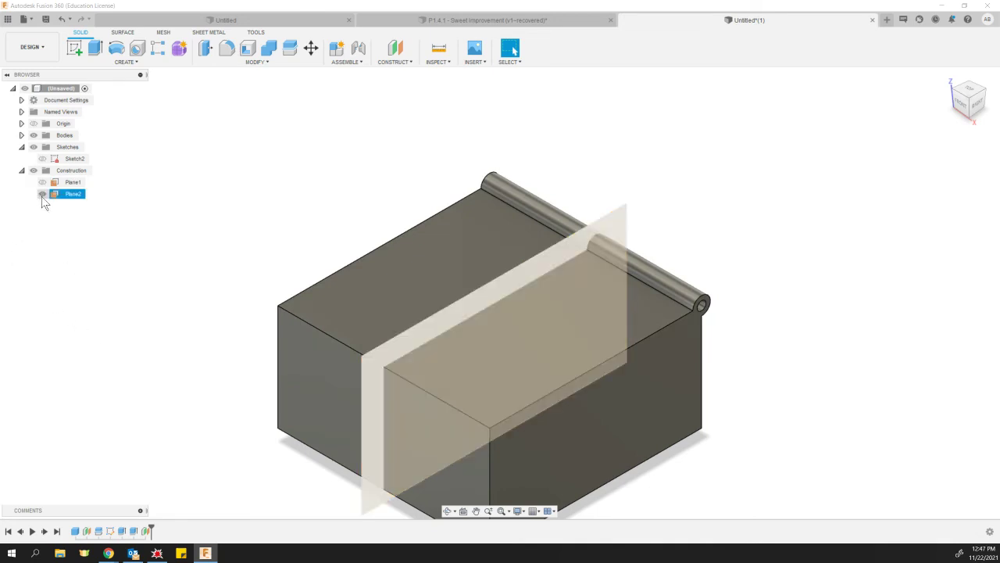
{"action": "middle_click_drag", "start_coordinate": [823, 487], "coordinate": [659, 424]}
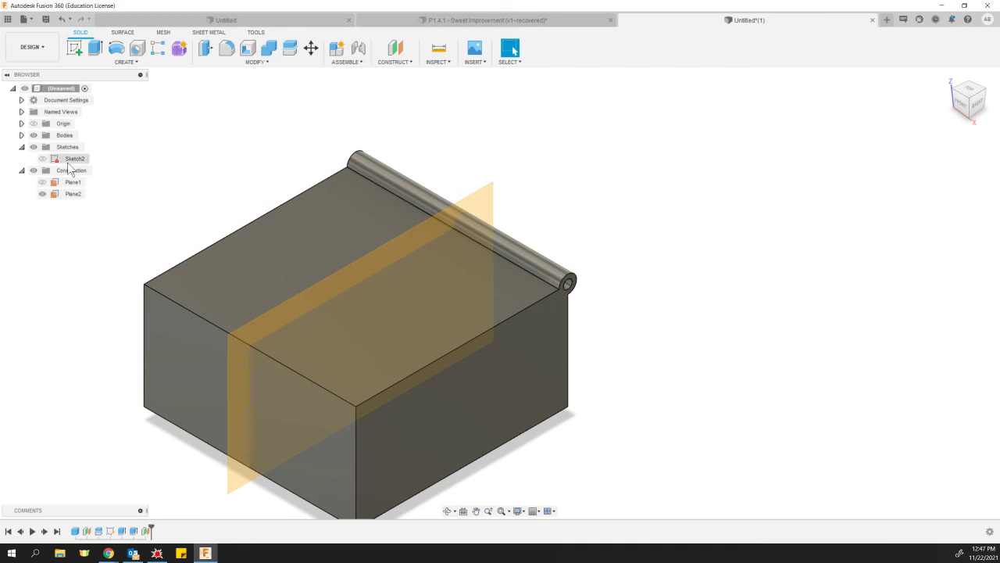
Review the model's feature history by highlighting the box, planes, circle sketch and both extrusions one after another
{"action": "left_click", "coordinate": [47, 159]}
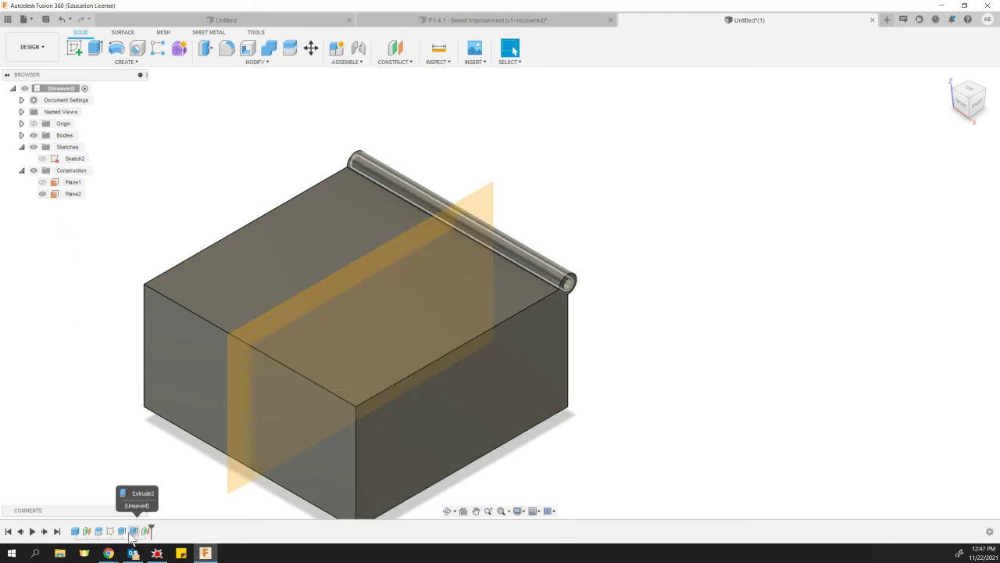
{"action": "left_click", "coordinate": [76, 532]}
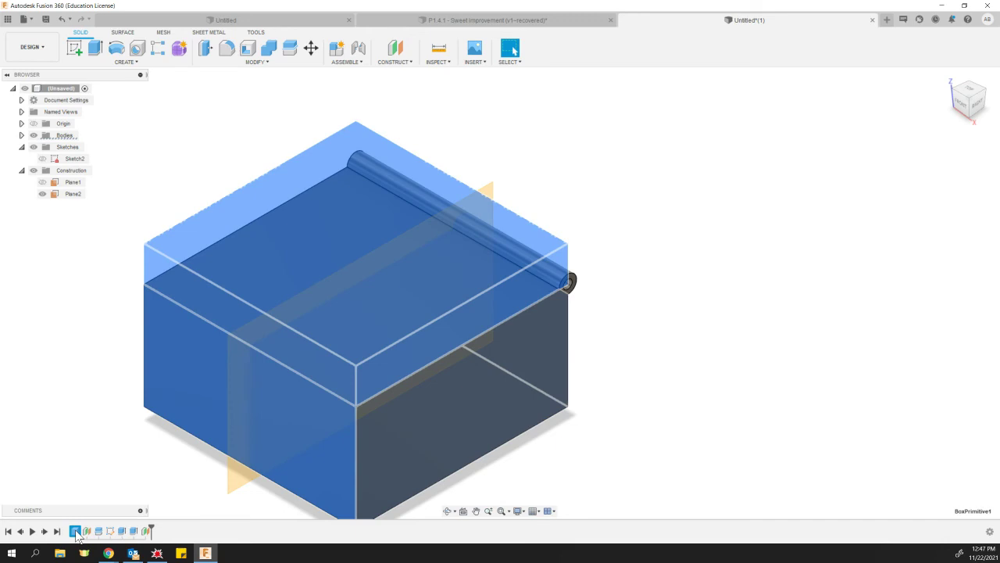
{"action": "left_click", "coordinate": [87, 532]}
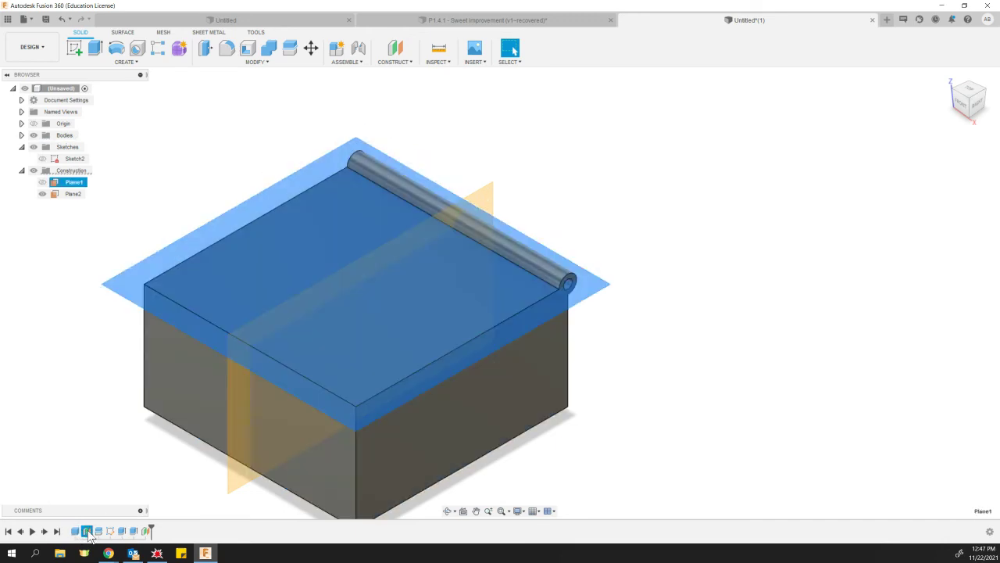
{"action": "left_click", "coordinate": [110, 531]}
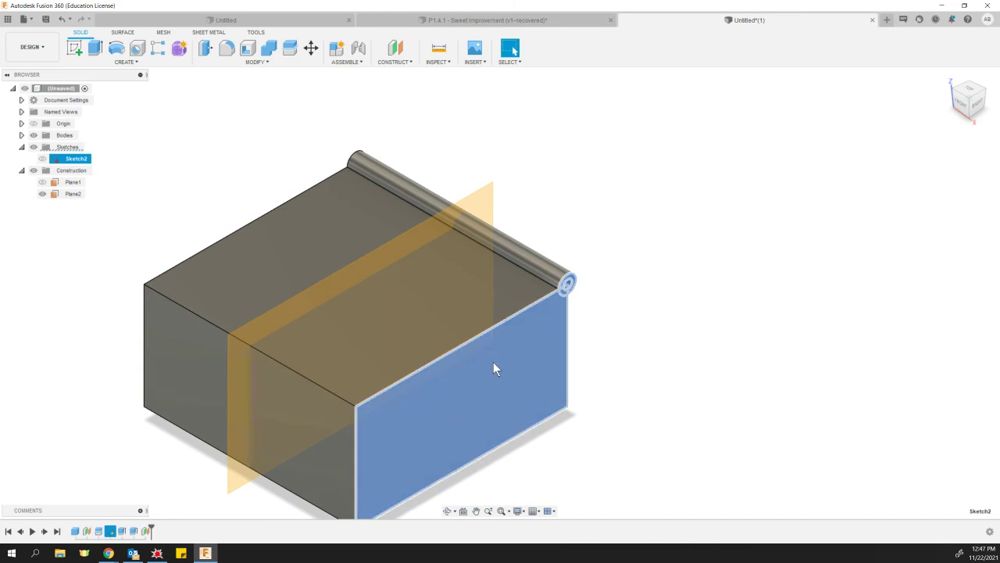
{"action": "left_click", "coordinate": [123, 533]}
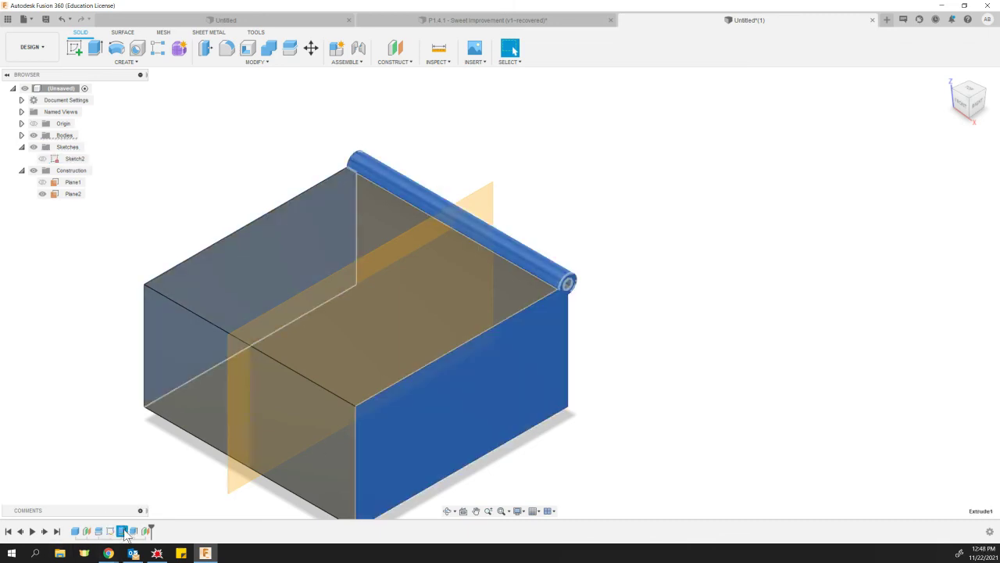
{"action": "left_click", "coordinate": [134, 533]}
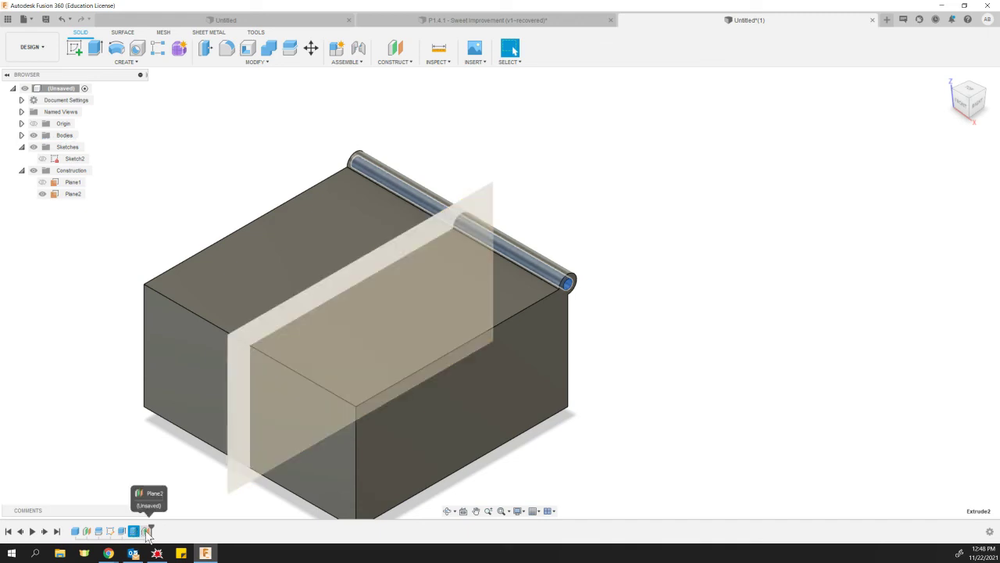
{"action": "left_click", "coordinate": [146, 531]}
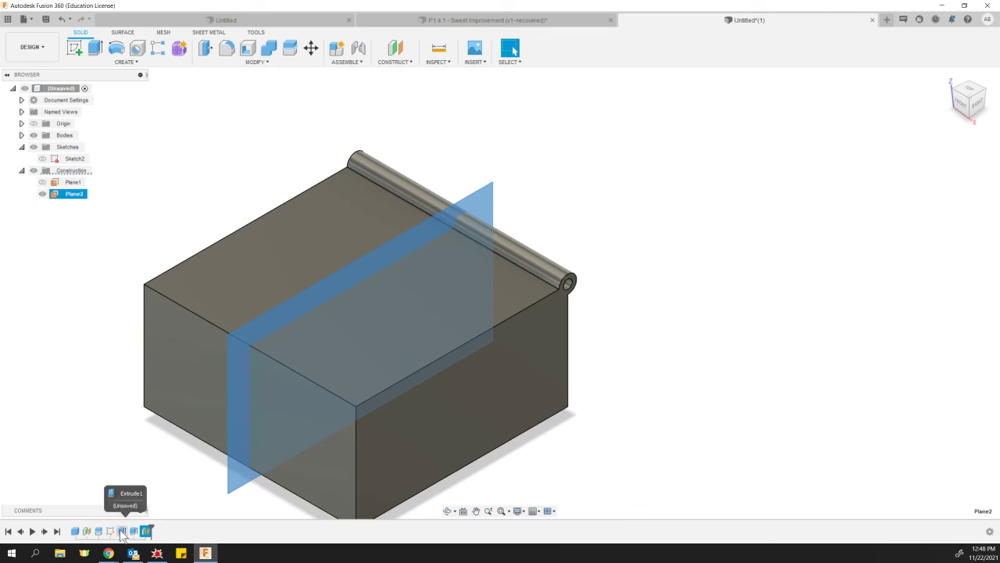
{"action": "left_click", "coordinate": [131, 532]}
Edit the hinge barrel's join extrusion and set its distance to -1.5 in along the box edge
{"action": "left_click", "coordinate": [124, 533]}
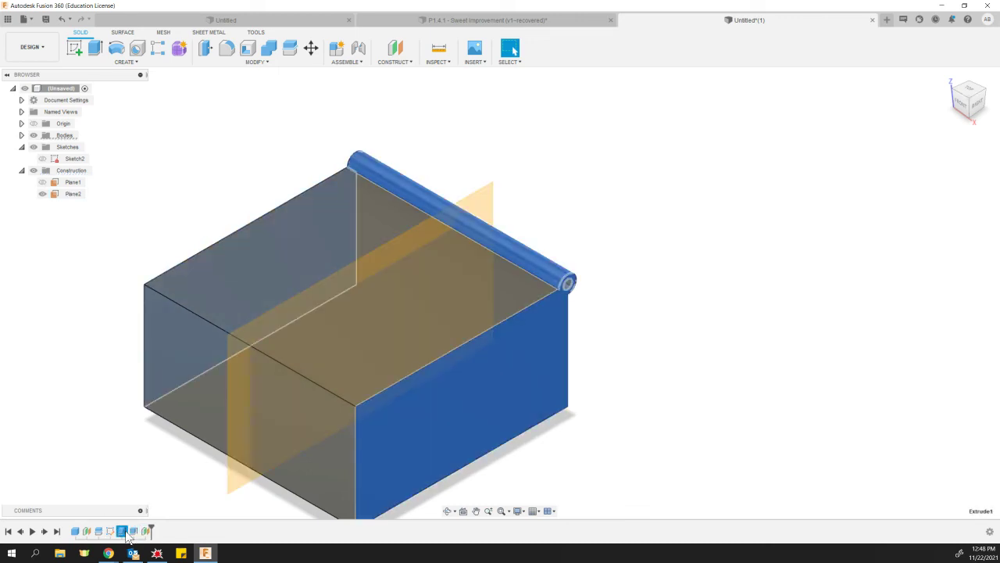
{"action": "key", "text": "ctrl"}
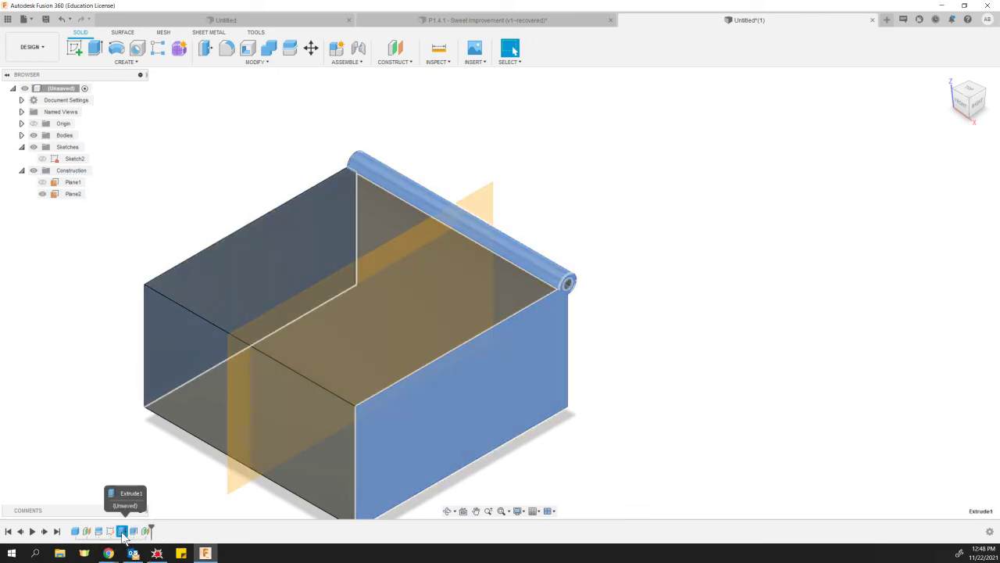
{"action": "key", "text": "ctrl"}
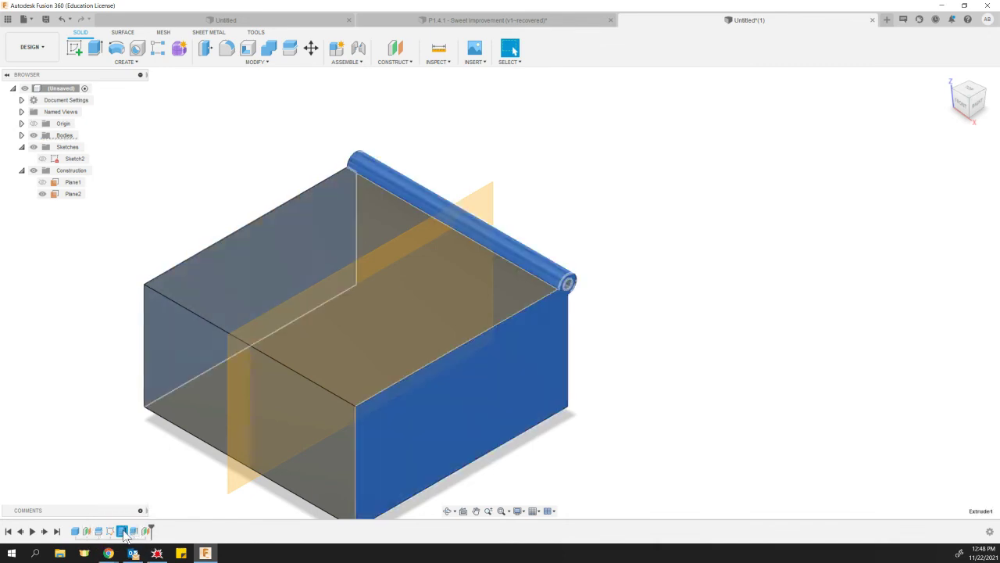
{"action": "right_click", "coordinate": [123, 531]}
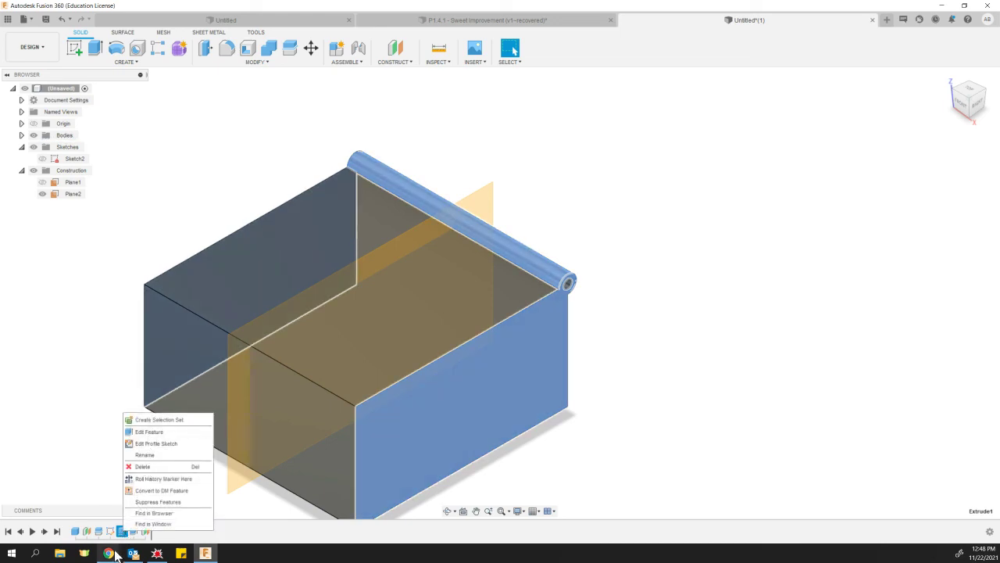
{"action": "left_click", "coordinate": [159, 432]}
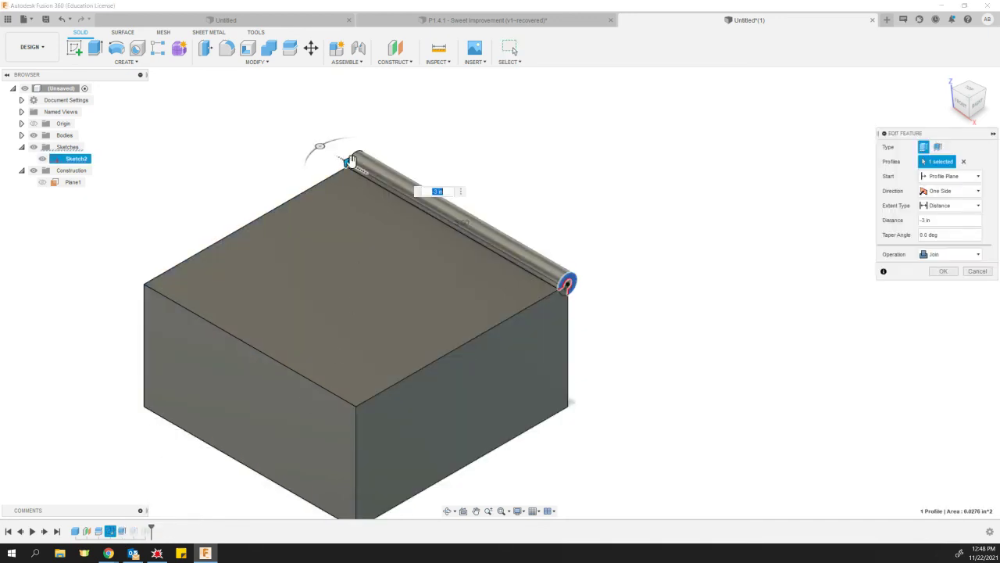
{"action": "left_click_drag", "start_coordinate": [351, 160], "coordinate": [416, 223]}
{"action": "type", "text": "1.5"}
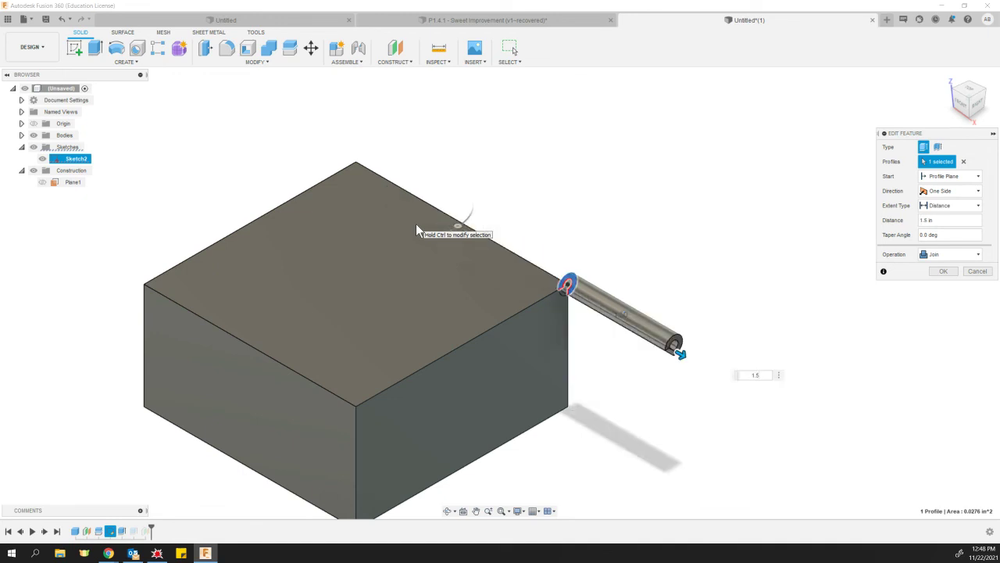
{"action": "type", "text": "-"}
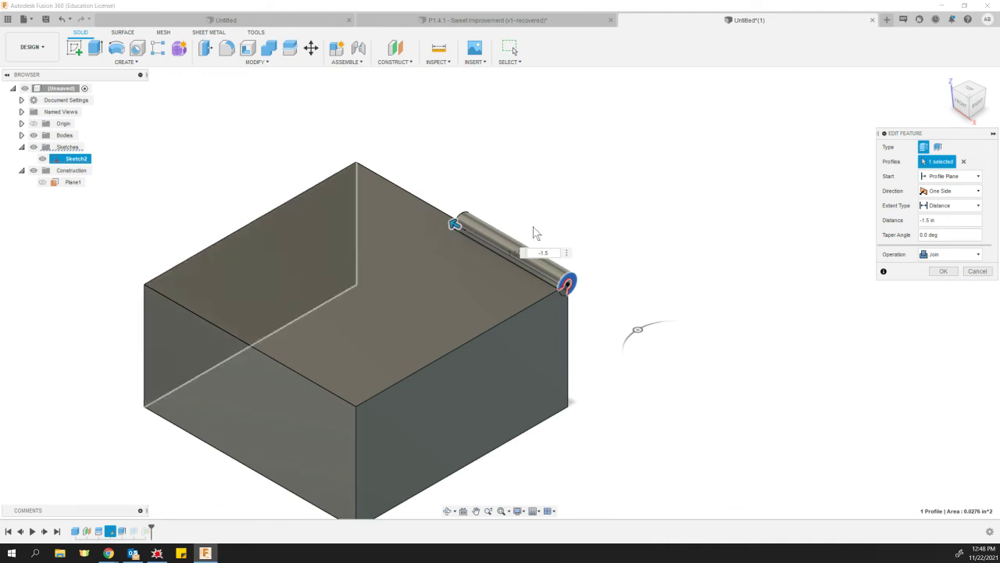
{"action": "left_click", "coordinate": [943, 270]}
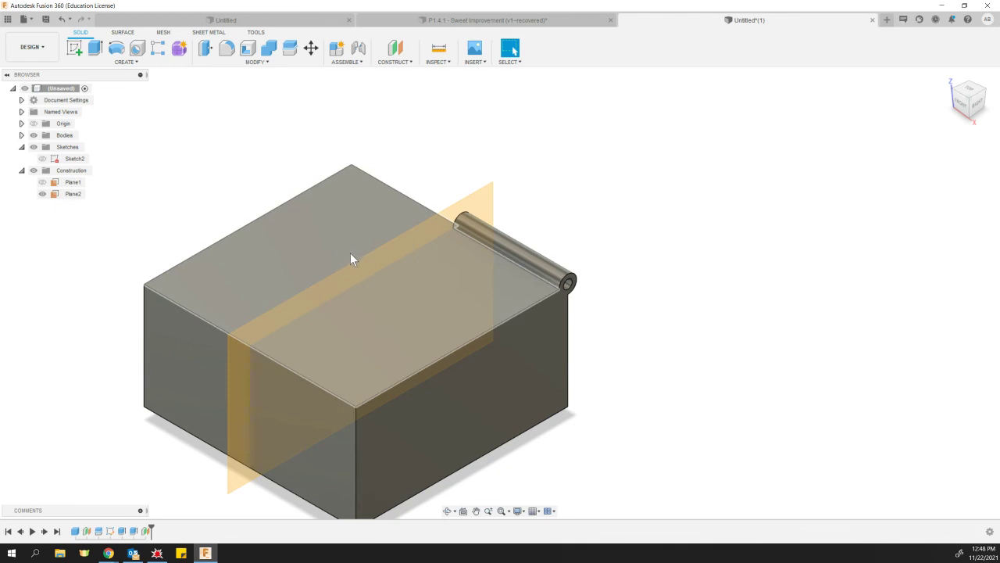
Reopen the quarter-circle cut extrusion, examine its run along the box edge beyond the barrel, and accept its existing settings
{"action": "right_click", "coordinate": [134, 532]}
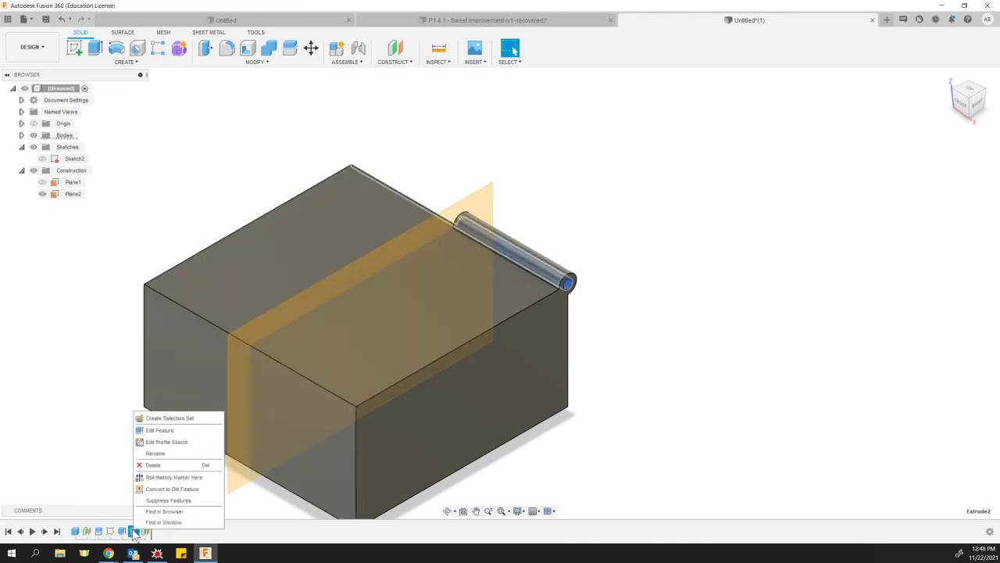
{"action": "left_click", "coordinate": [160, 432]}
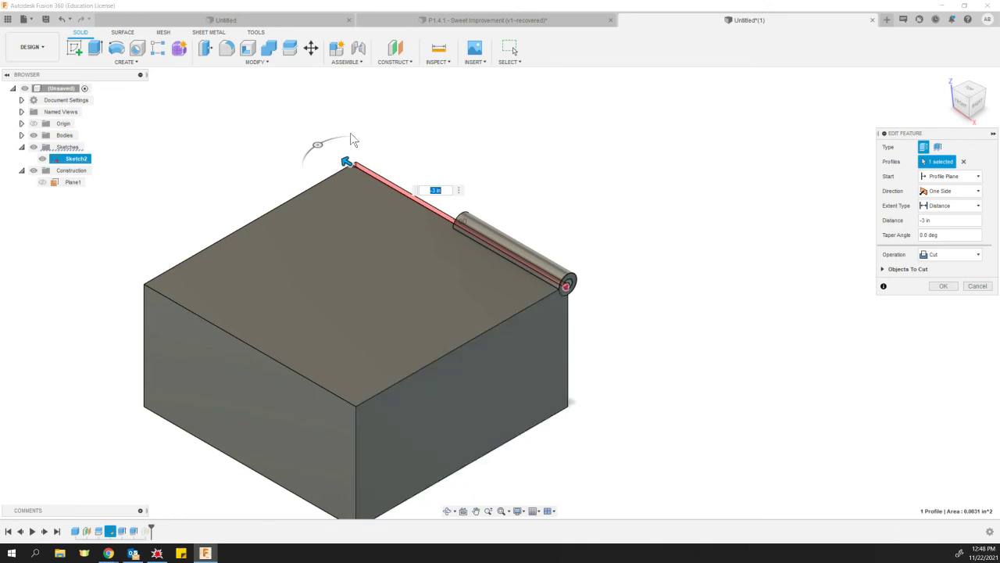
{"action": "middle_click_drag", "start_coordinate": [310, 153], "coordinate": [231, 259], "text": "shift"}
{"action": "scroll", "coordinate": [273, 249], "scroll_direction": "up", "scroll_amount": 6}
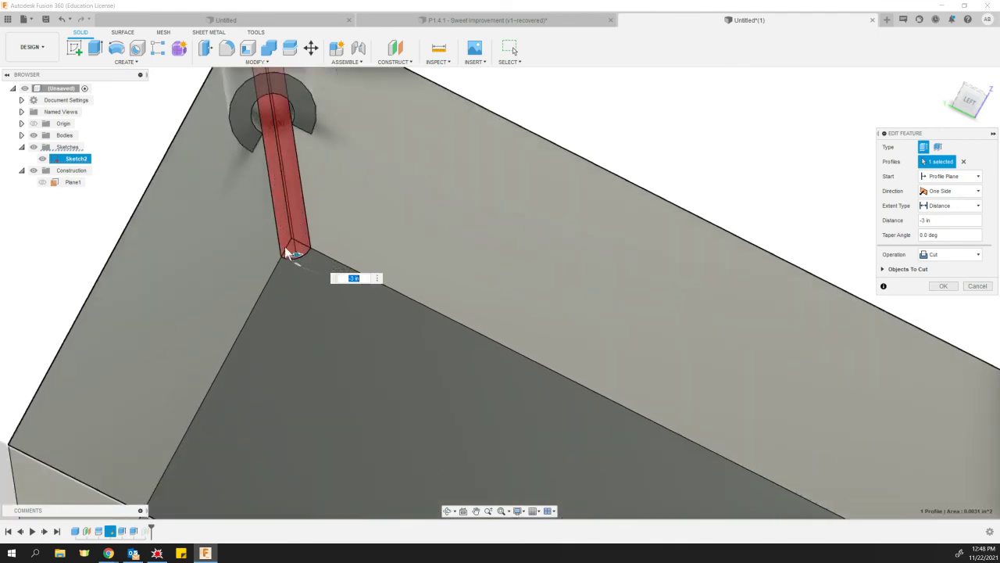
{"action": "scroll", "coordinate": [291, 239], "scroll_direction": "down", "scroll_amount": 1}
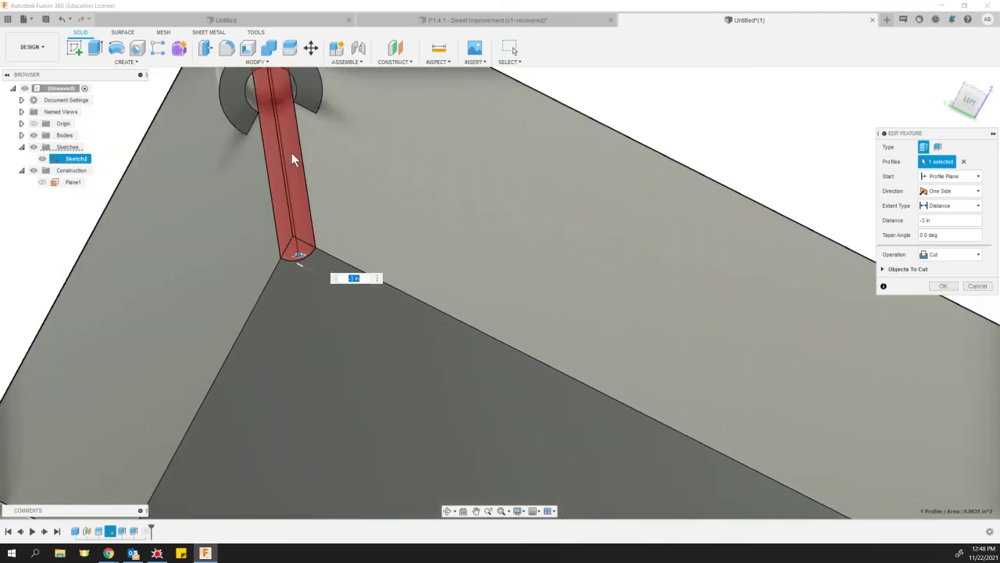
{"action": "scroll", "coordinate": [323, 206], "scroll_direction": "down", "scroll_amount": 5}
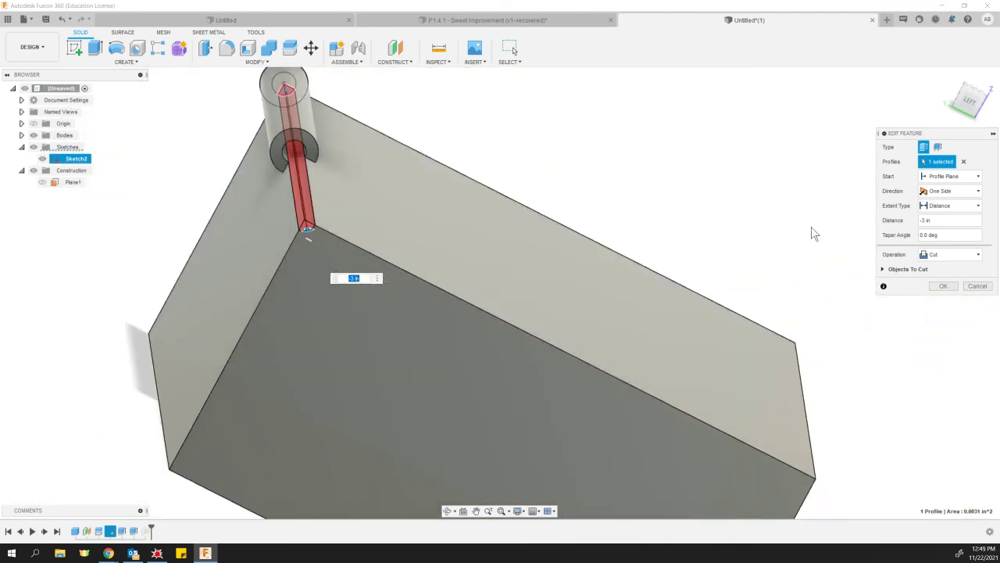
{"action": "middle_click_drag", "start_coordinate": [815, 229], "coordinate": [649, 219], "text": "shift"}
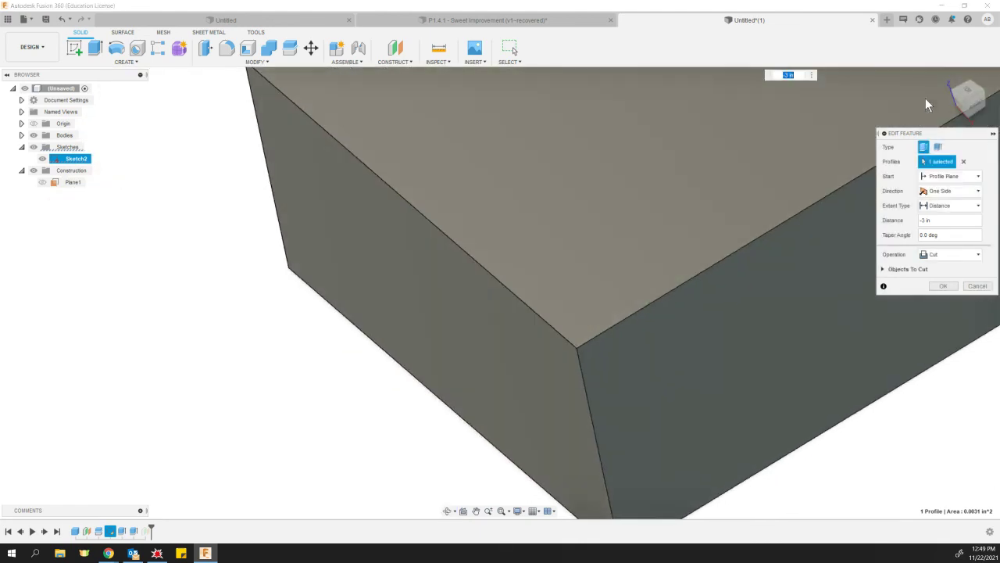
{"action": "left_click", "coordinate": [947, 77]}
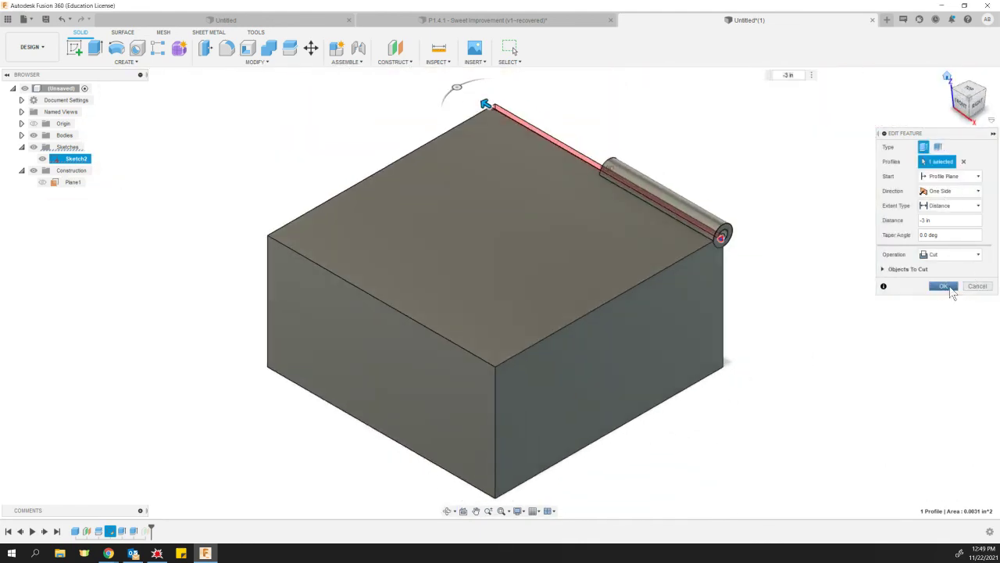
{"action": "left_click", "coordinate": [945, 286]}
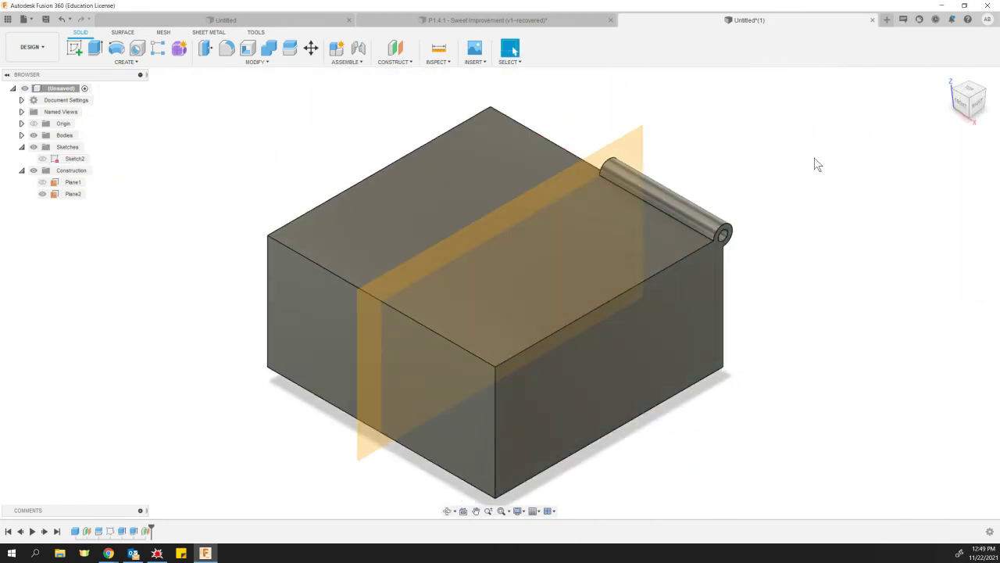